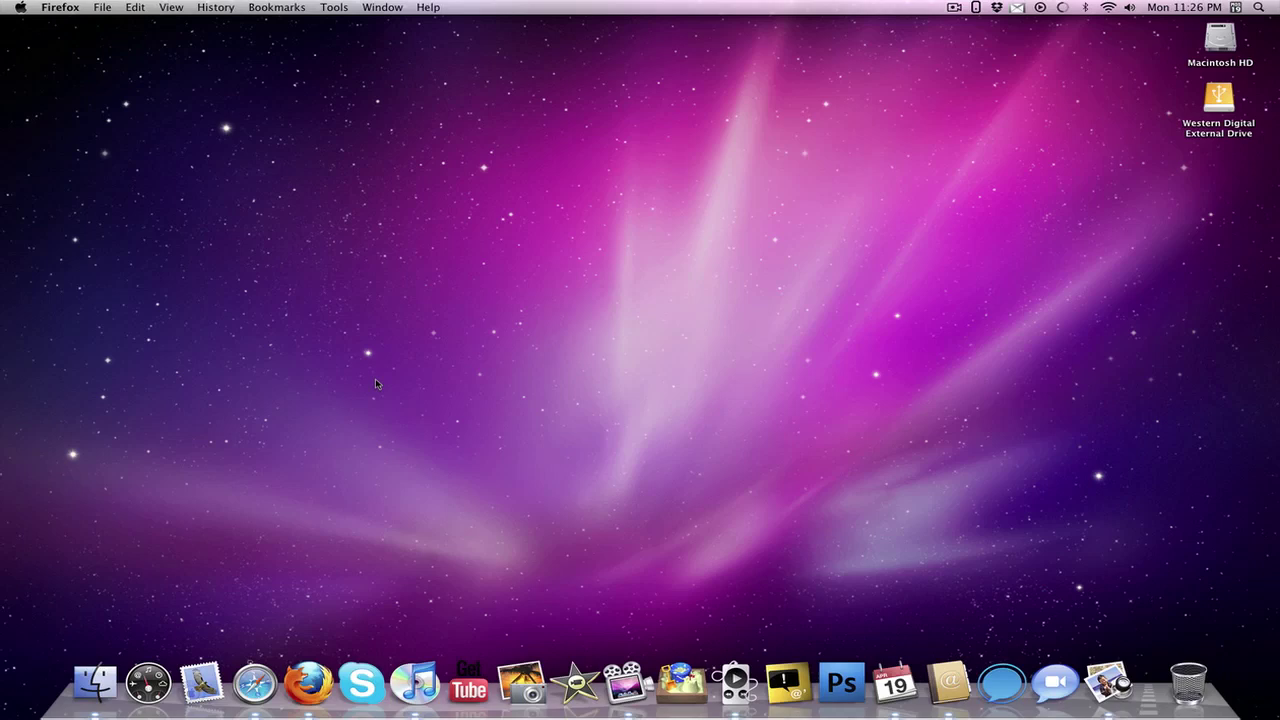
Bring Firefox back and sign in to Gmail with the account password to load the inbox.
left_click(306, 688)
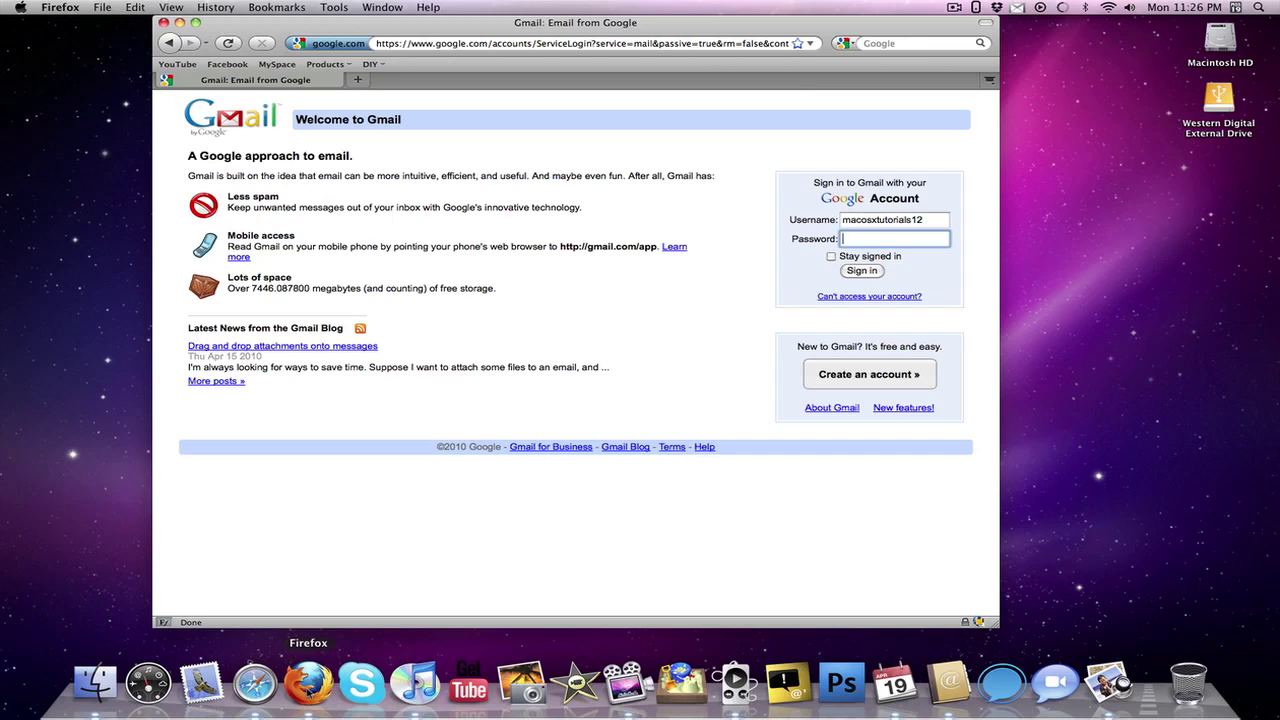
type("••••••••••")
key("Return")
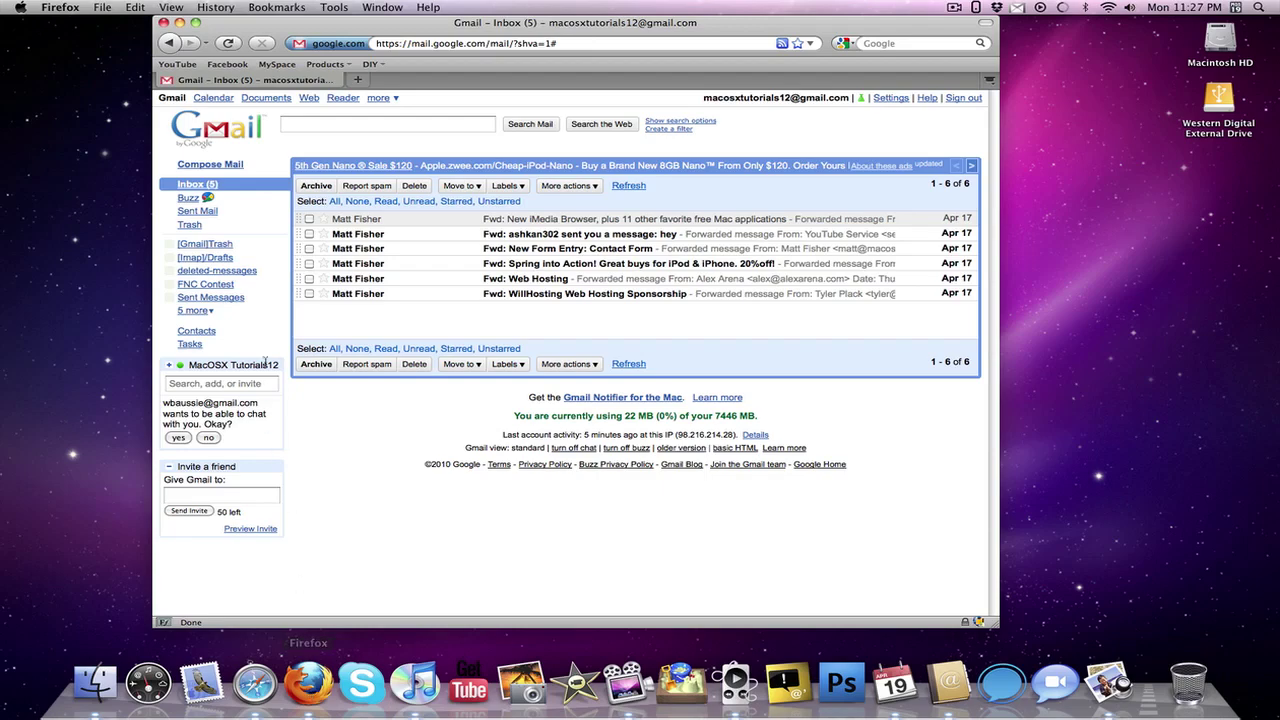
Open Address Book and export all contacts as a group vCard named 'vCards' to the Desktop.
left_click(180, 23)
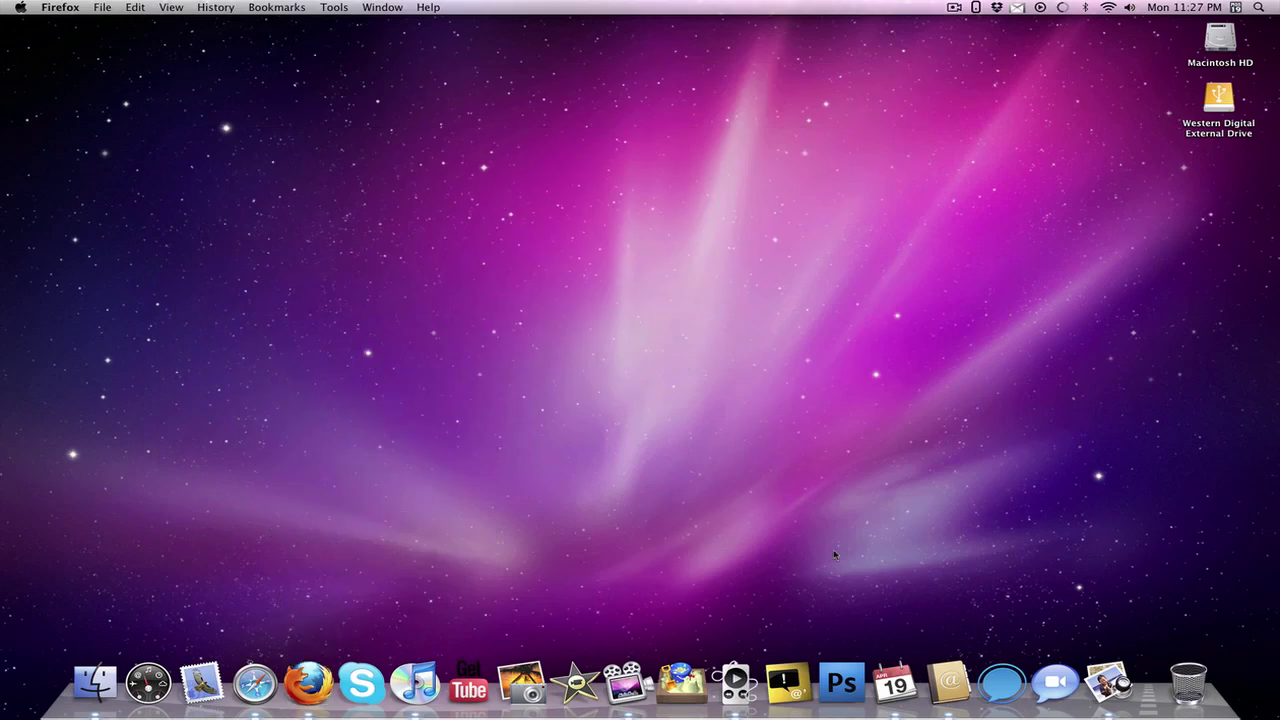
left_click(947, 684)
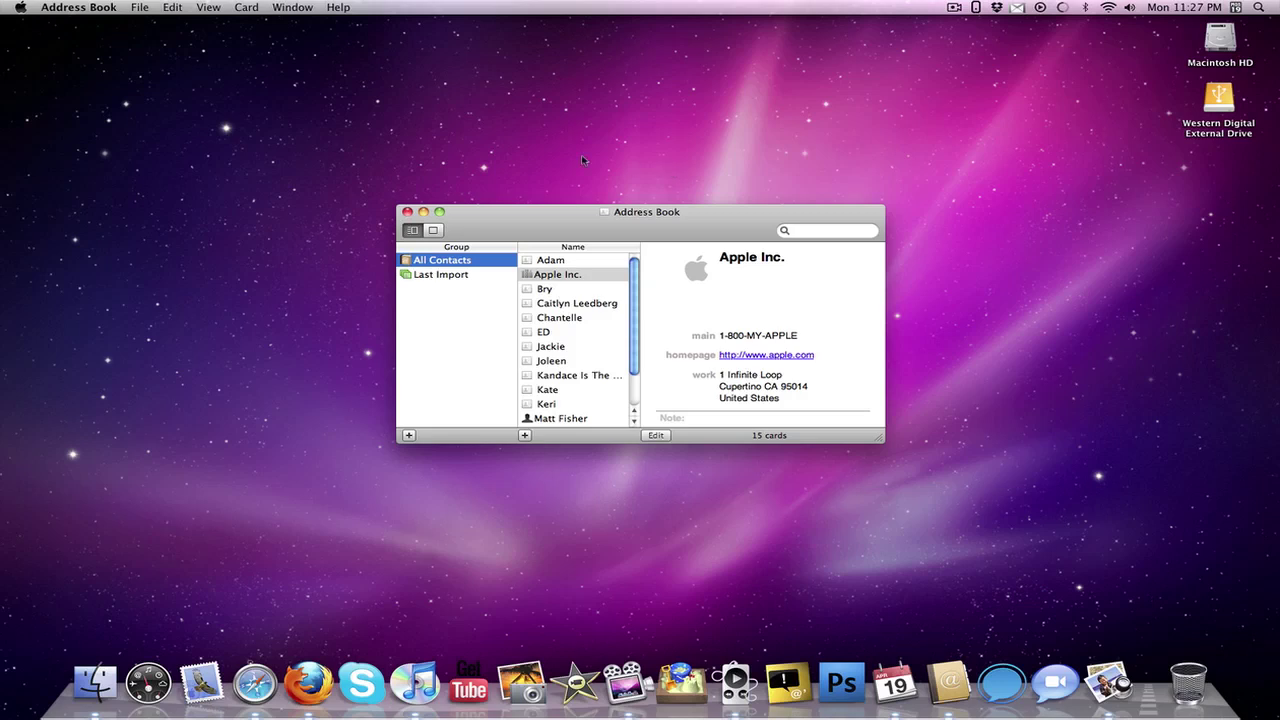
left_click(142, 7)
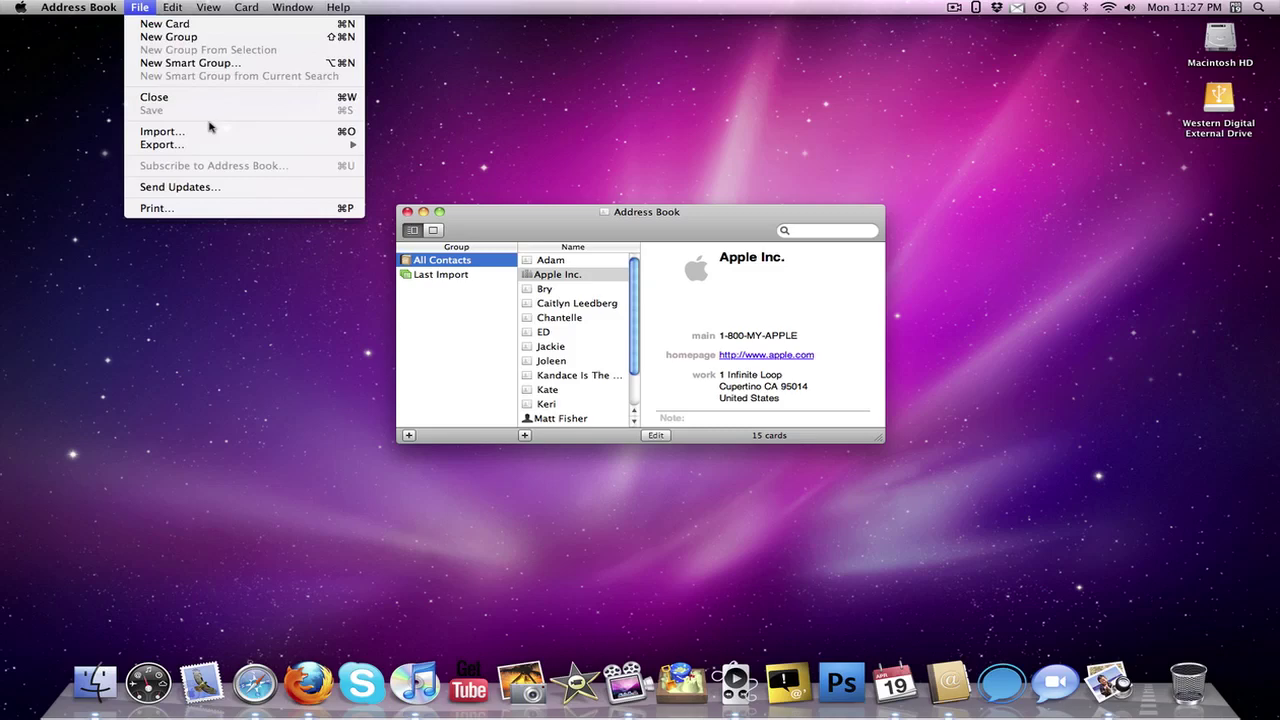
mouse_move(205, 145)
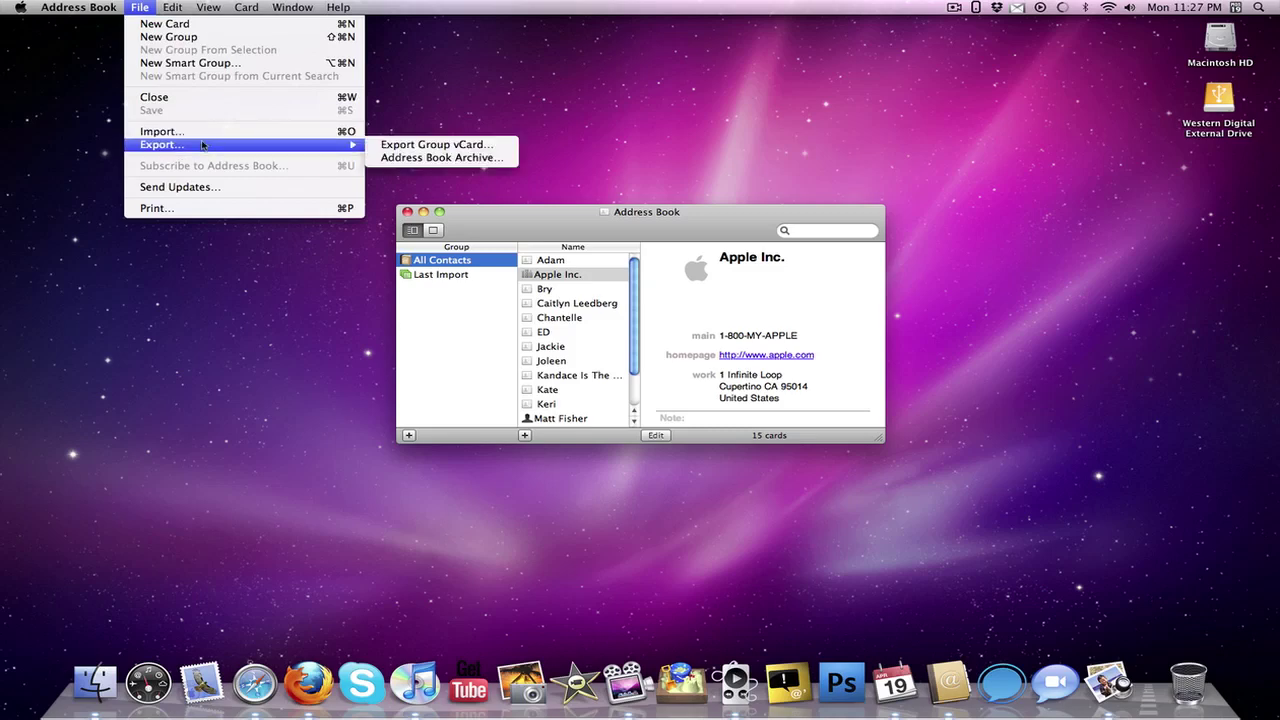
left_click(420, 146)
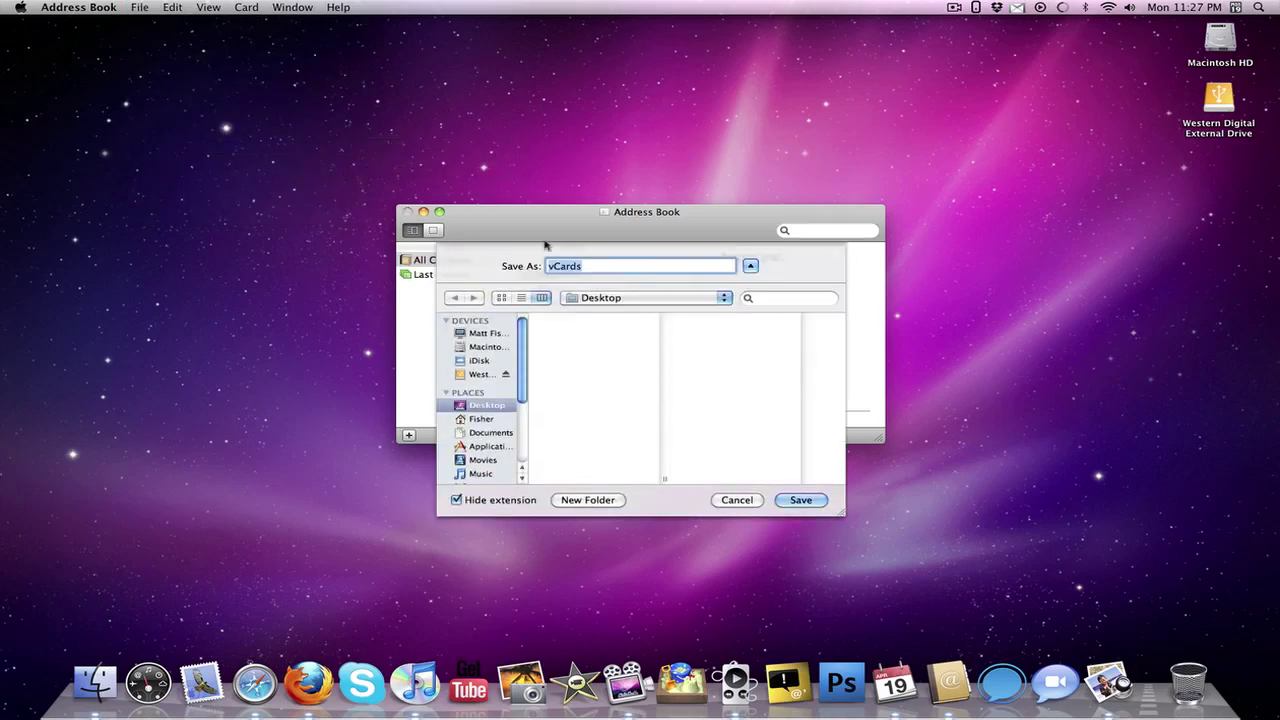
left_click(806, 502)
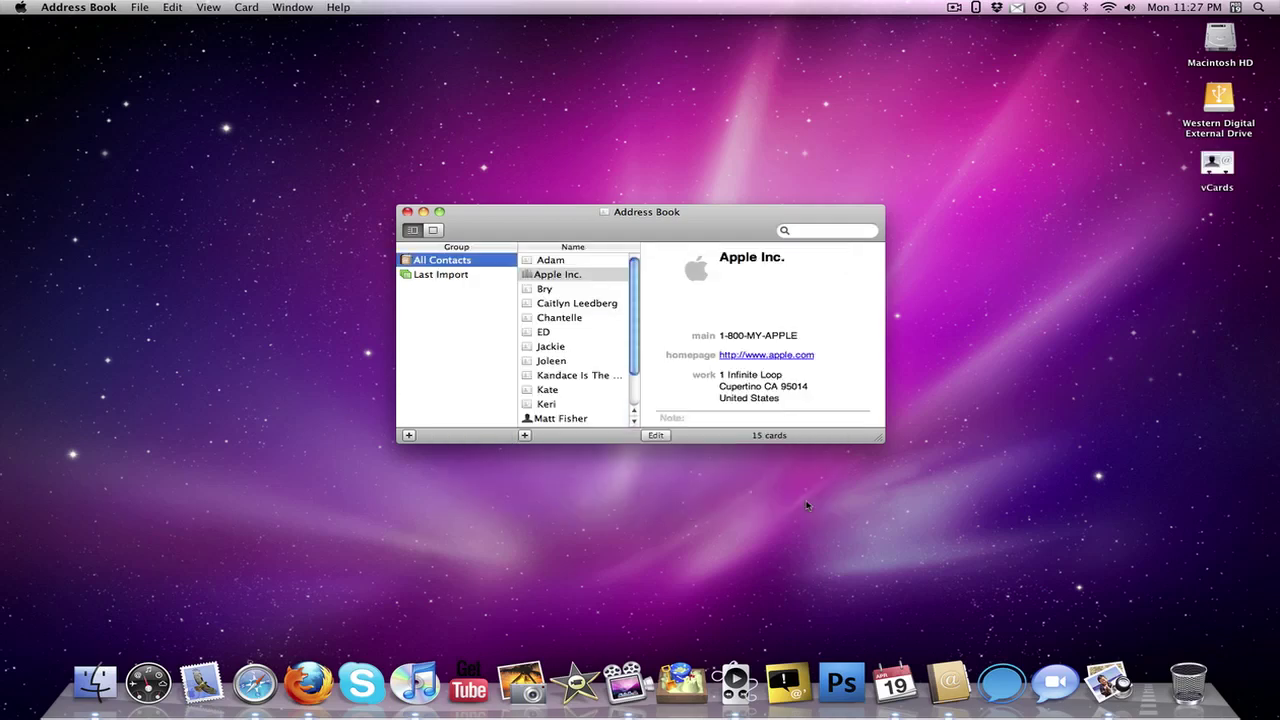
In Gmail Contacts, import the Desktop 'vCards' file, adding its 15 contacts under My Contacts.
left_click(423, 212)
left_click(312, 690)
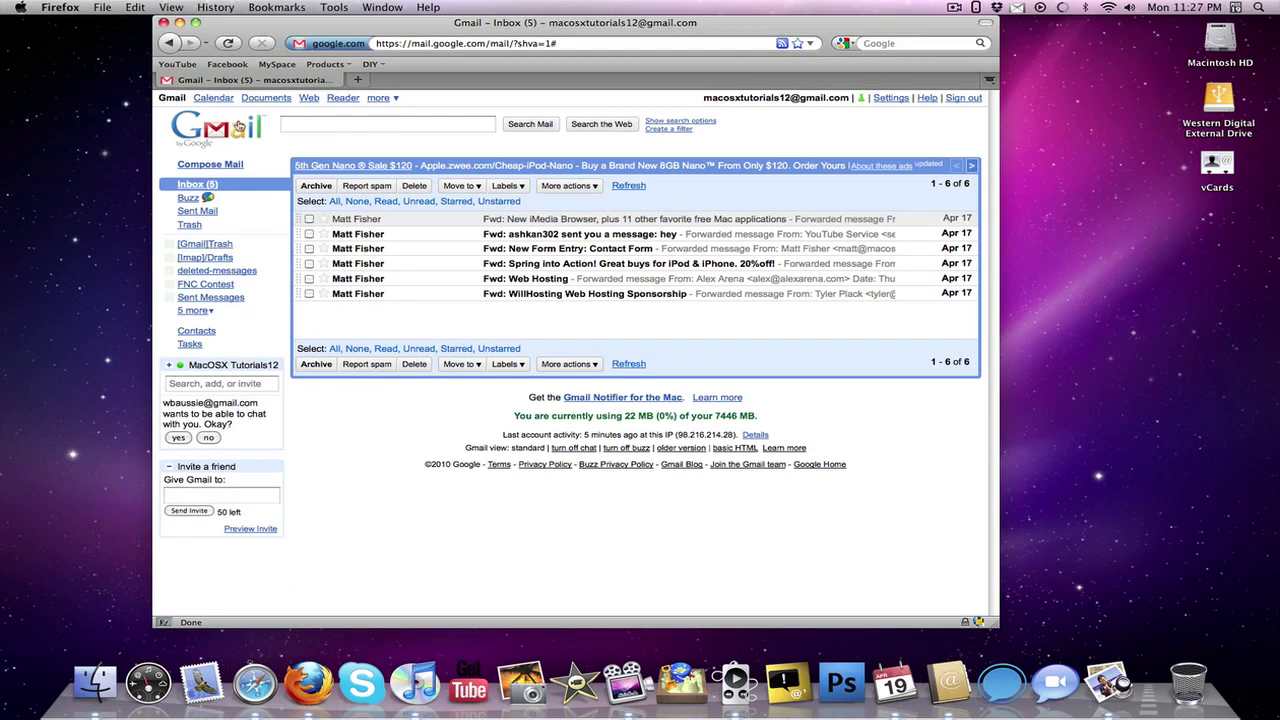
left_click(197, 332)
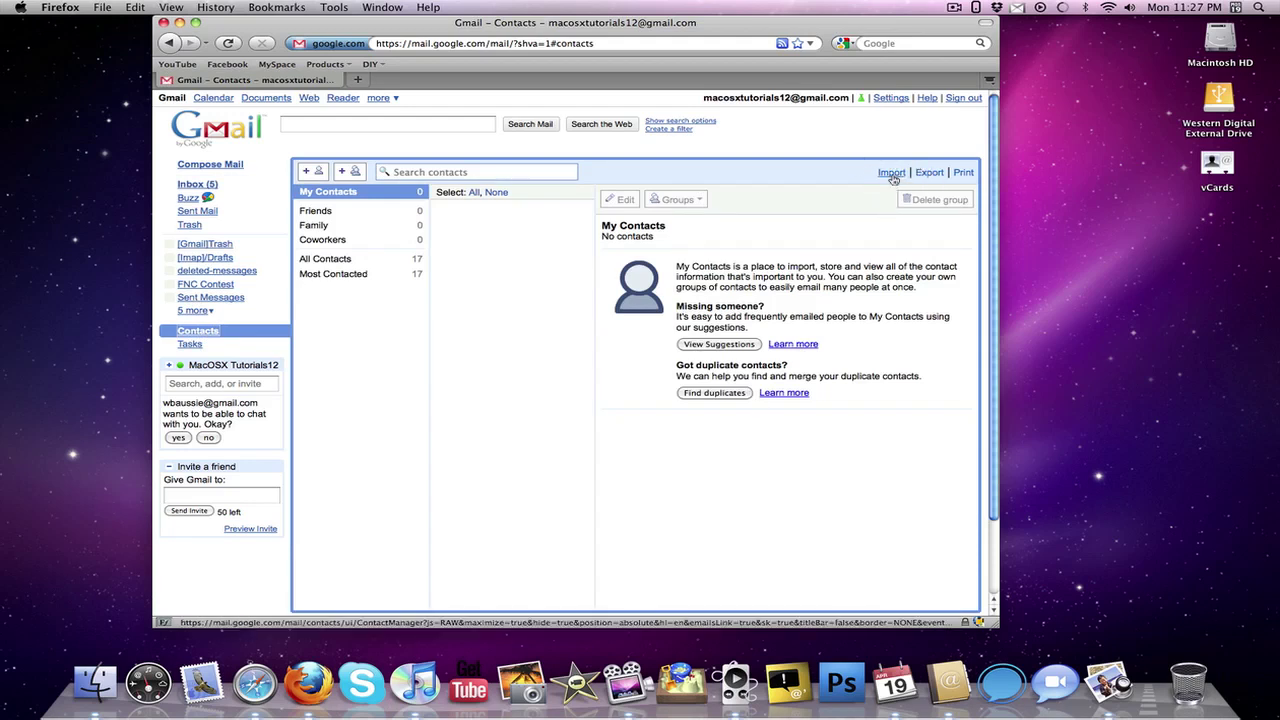
left_click(891, 173)
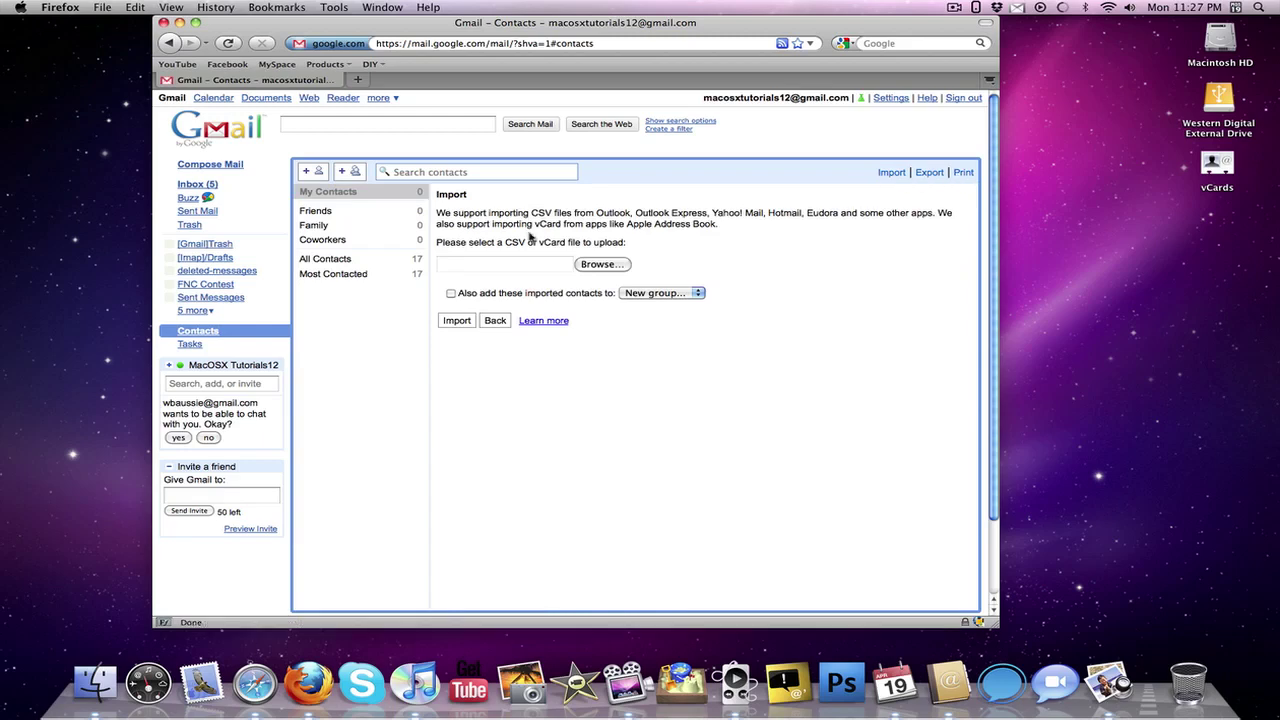
left_click(601, 264)
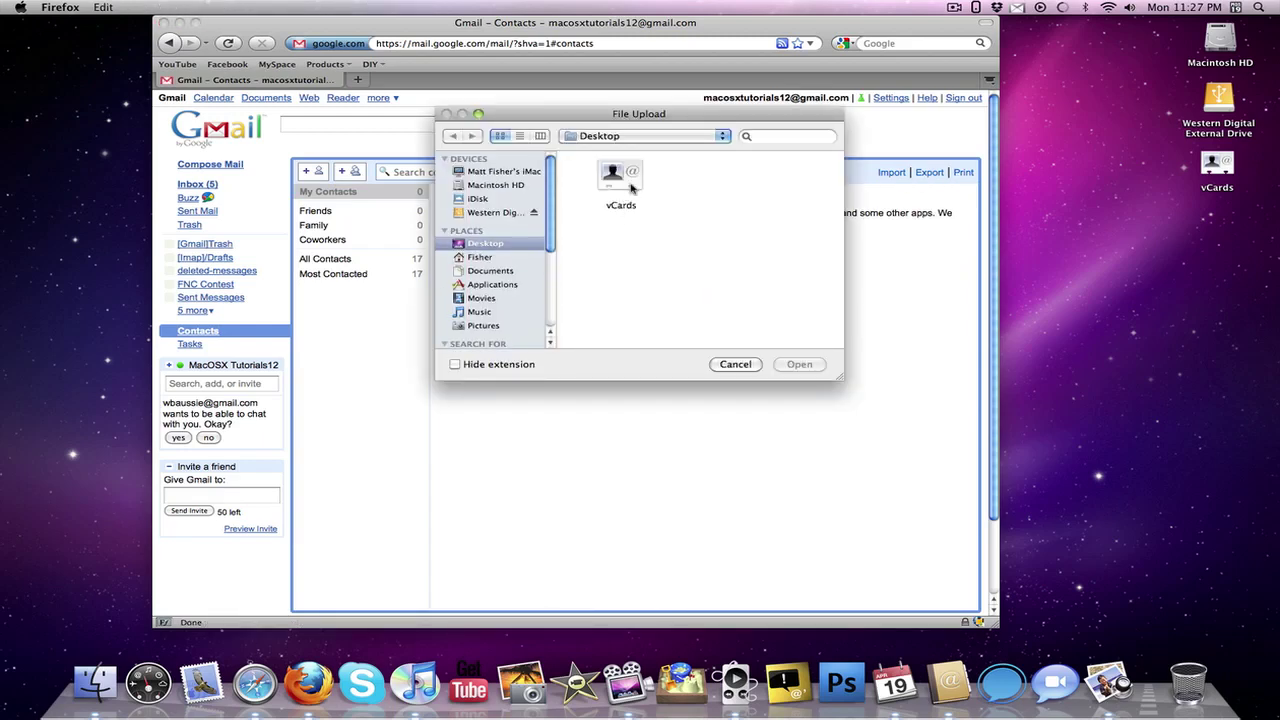
left_click(625, 175)
left_click(805, 366)
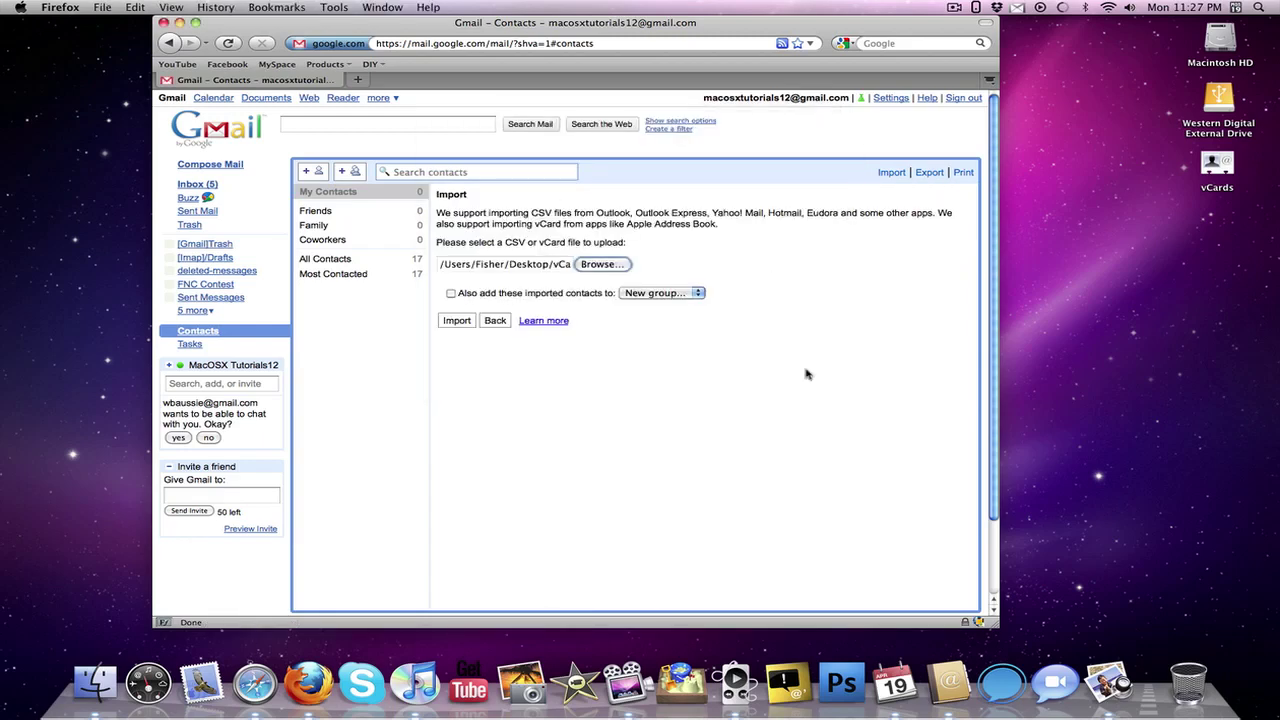
left_click(456, 320)
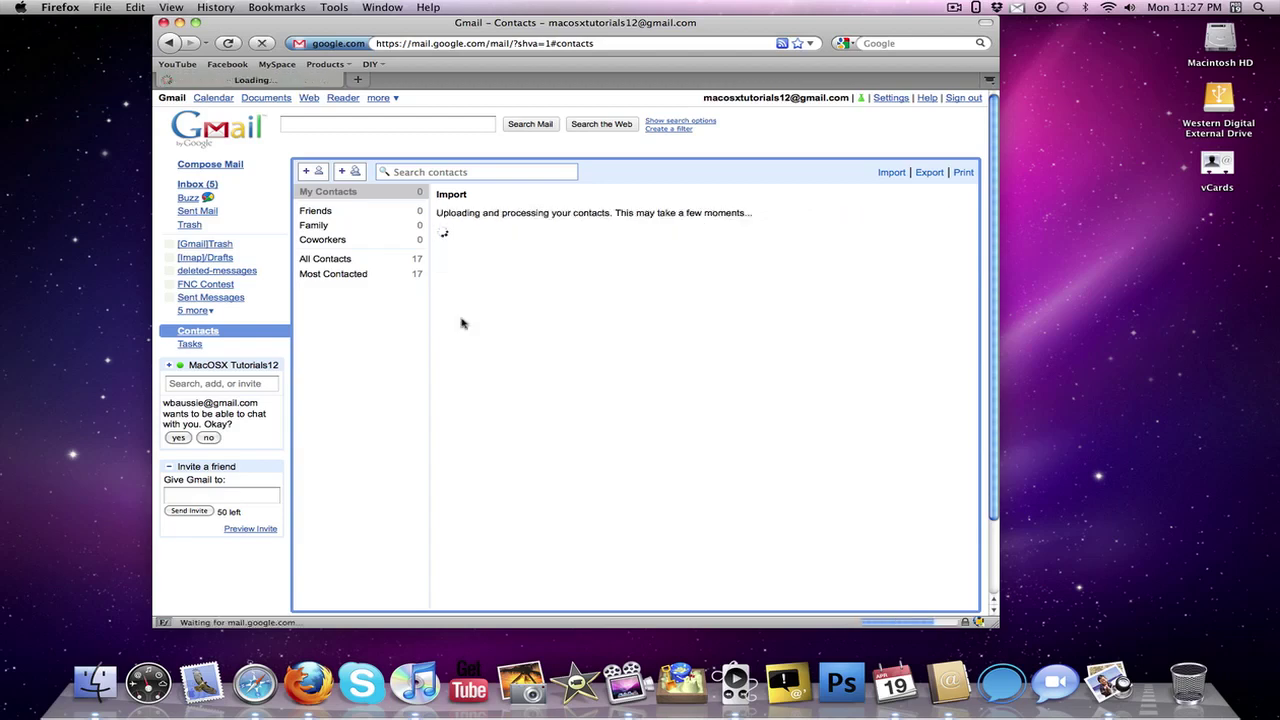
left_click(450, 235)
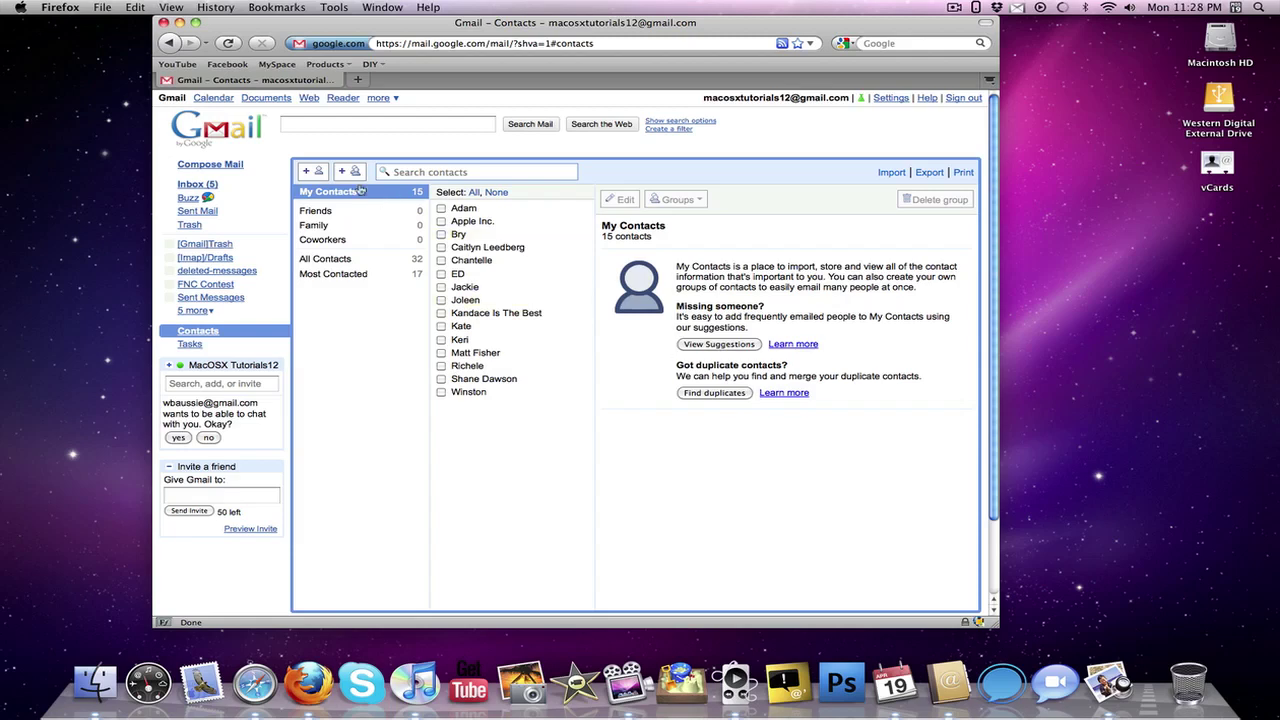
Open Google Calendar in a new tab in Month view for April 2010, then minimize Firefox.
left_click(212, 99)
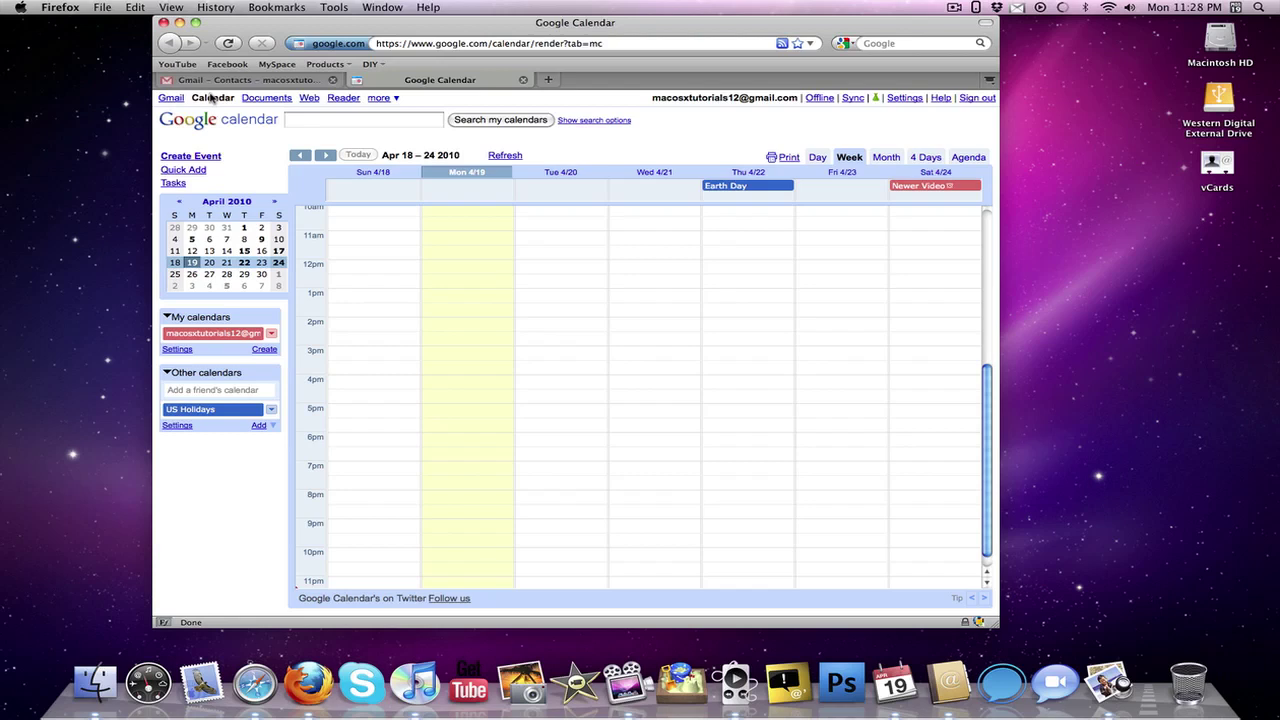
left_click(886, 157)
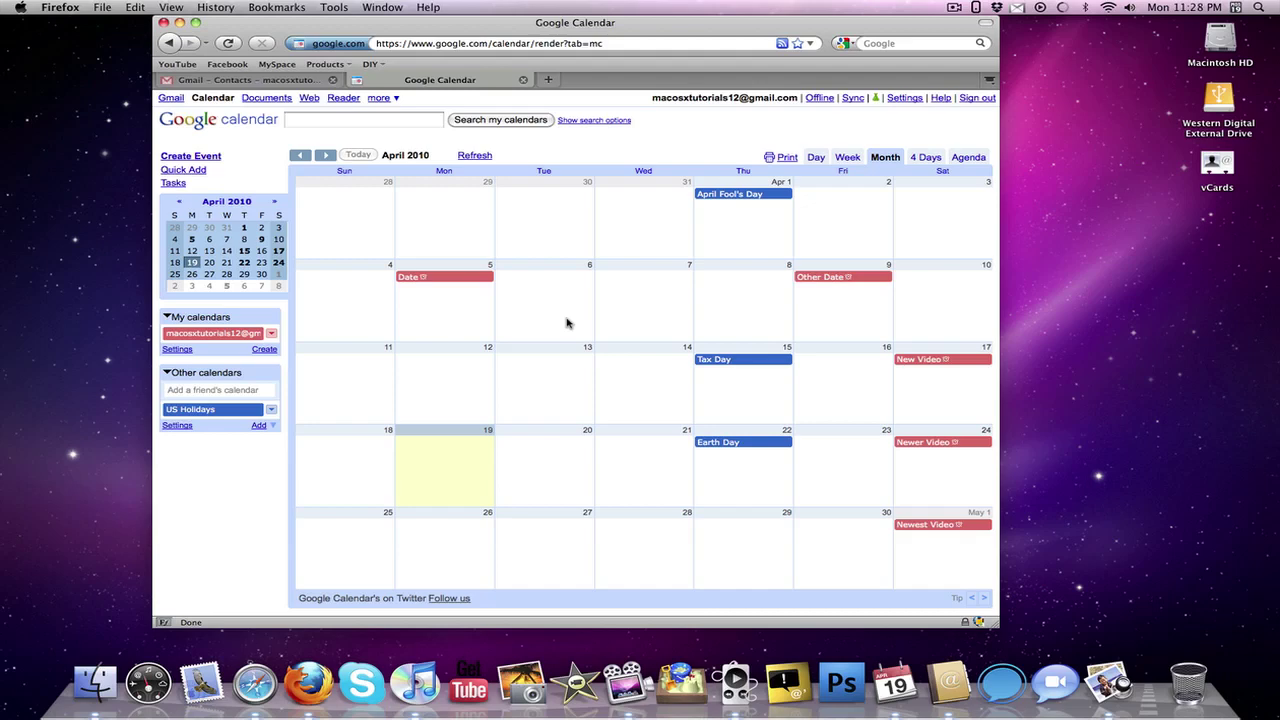
left_click(179, 23)
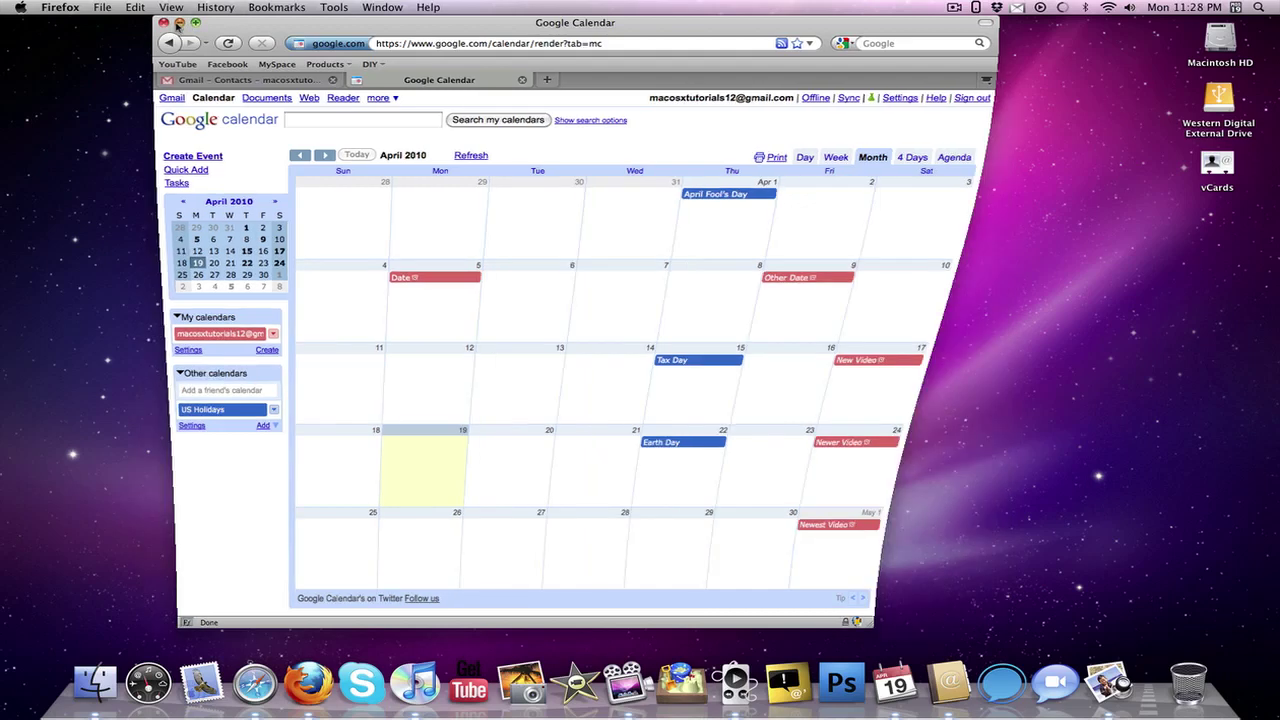
Open iCal and add a calendar server account with the Gmail address and account password.
left_click(894, 683)
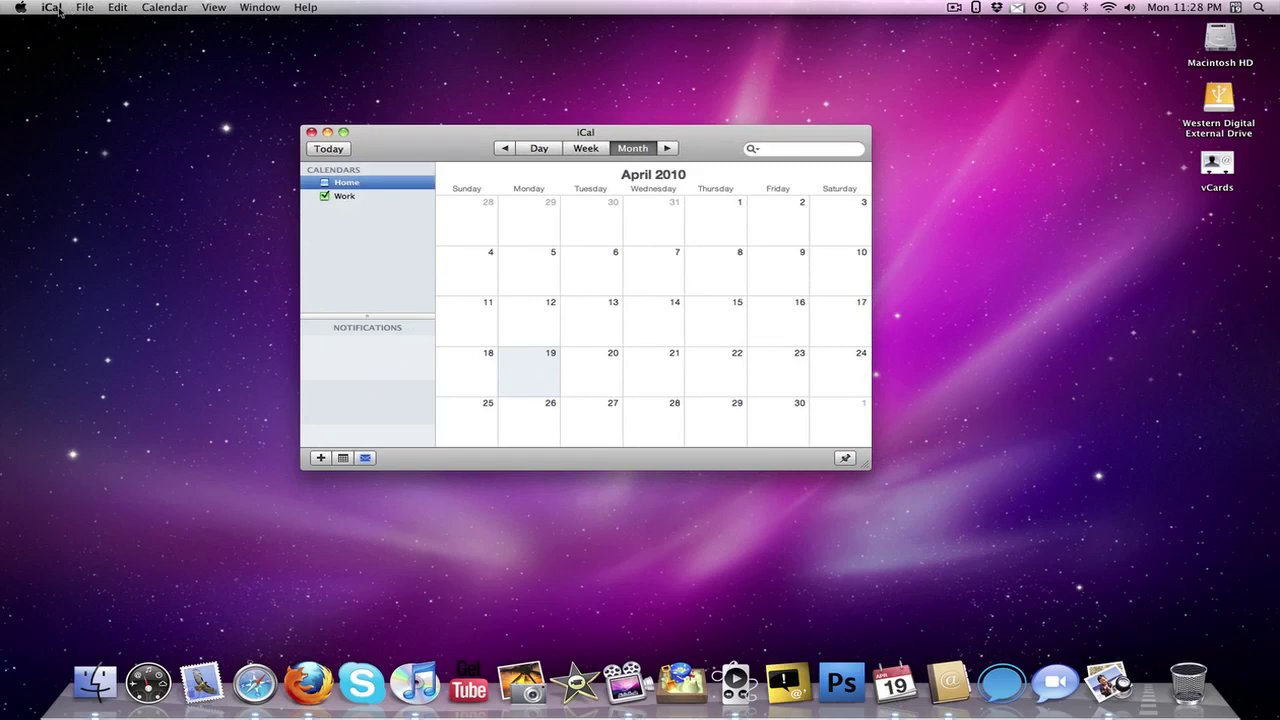
left_click(52, 7)
key("super+comma")
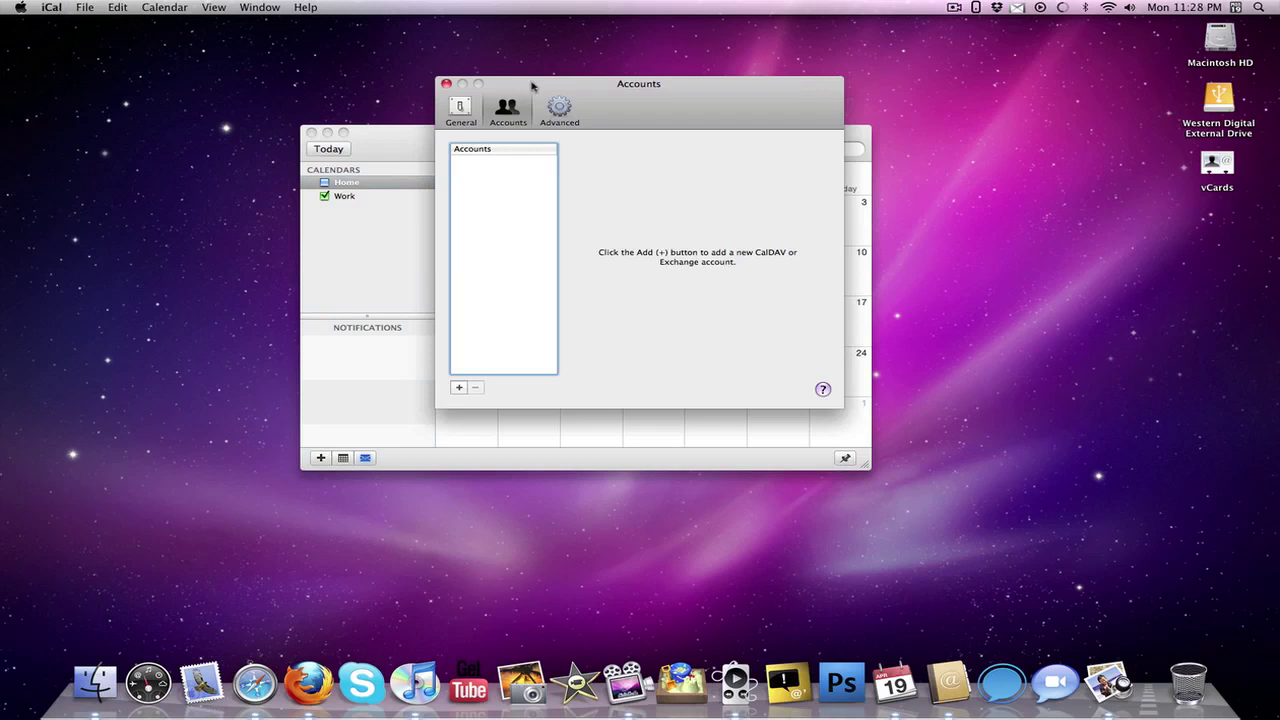
left_click(459, 387)
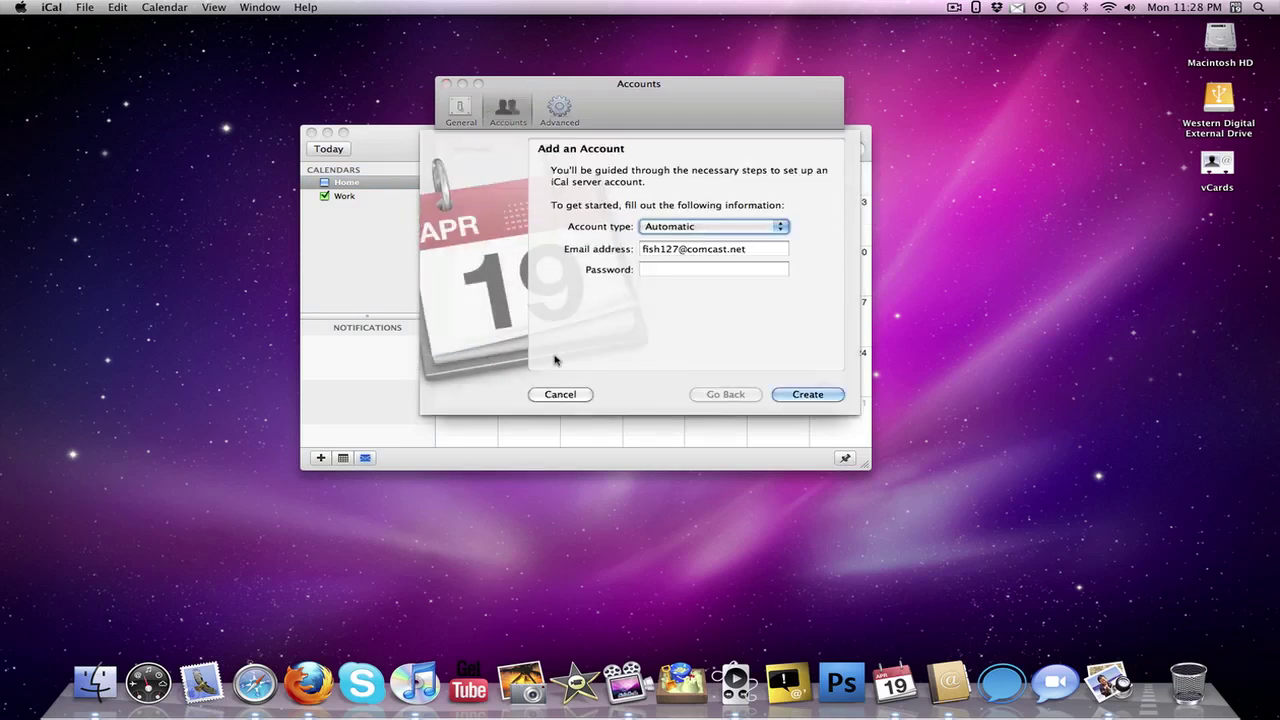
key("Tab")
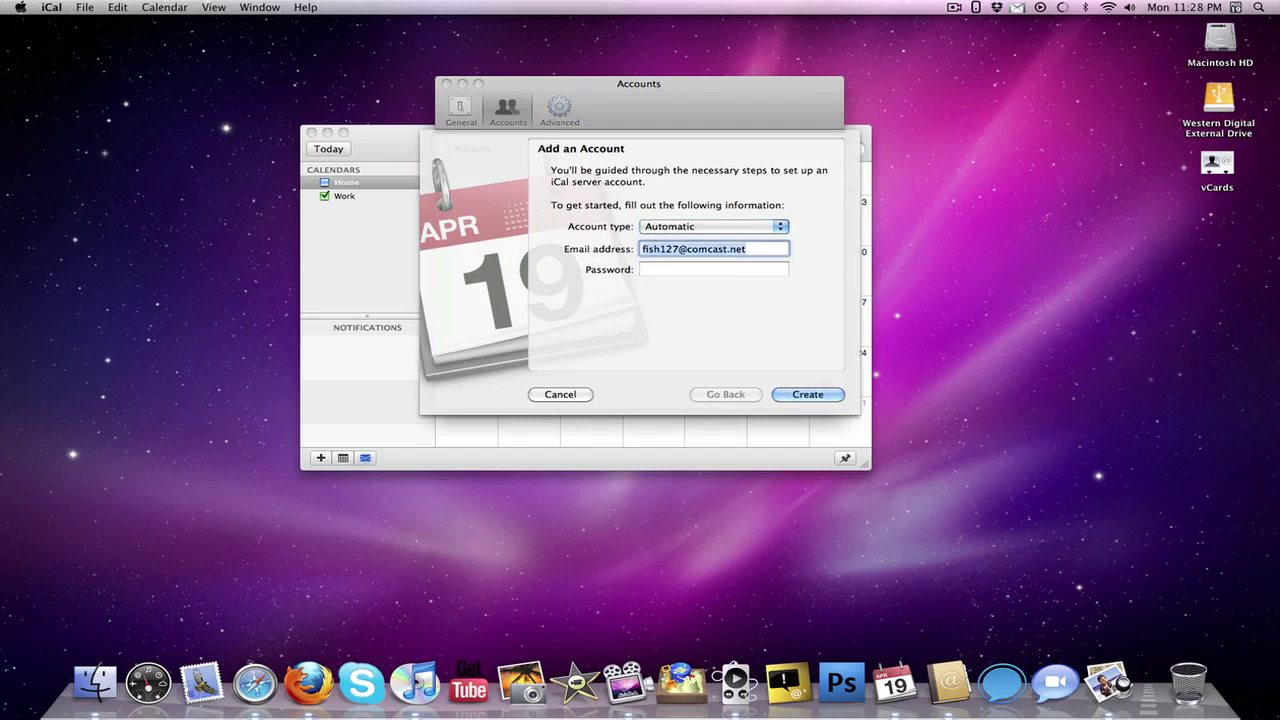
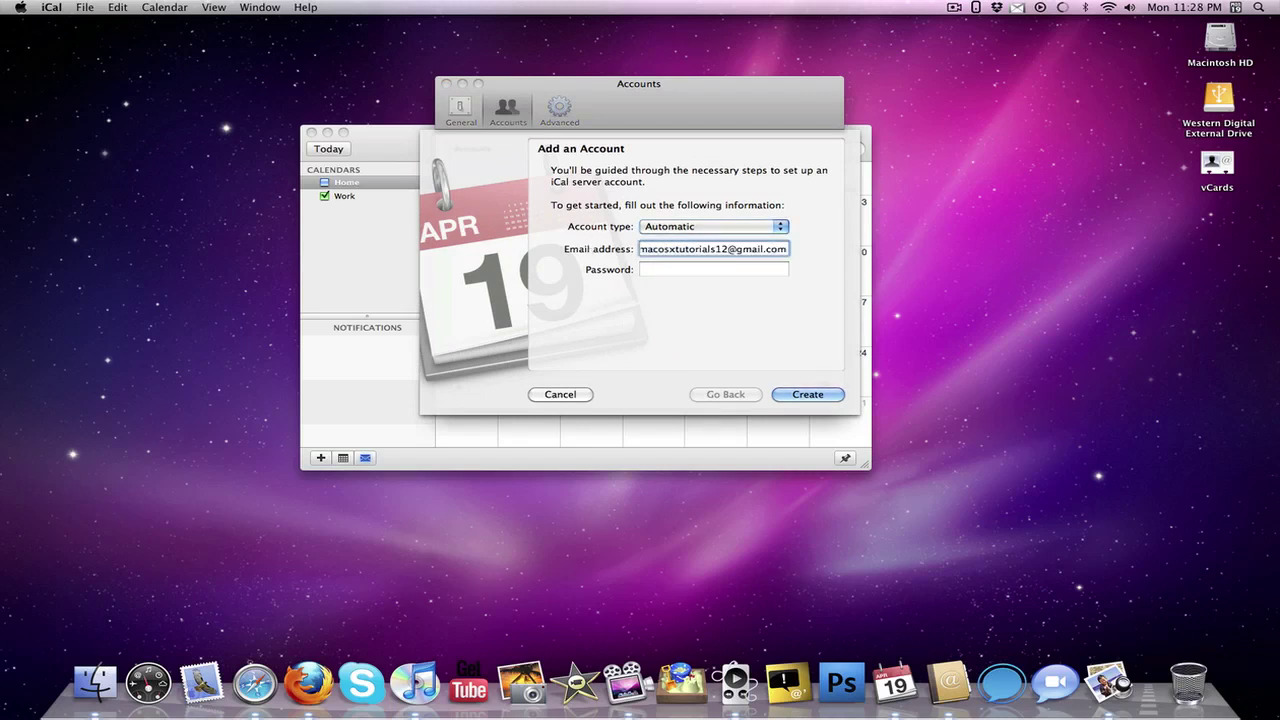
key("Tab")
type("••••")
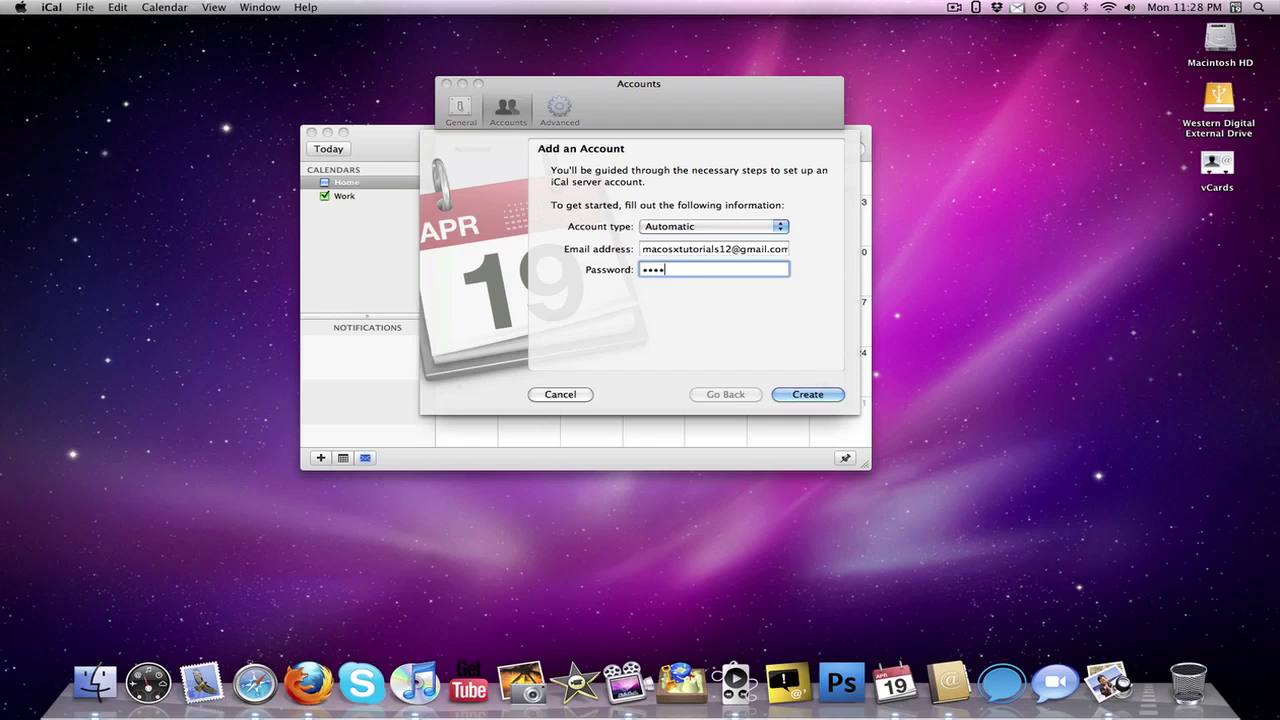
type("••••••")
key("Return")
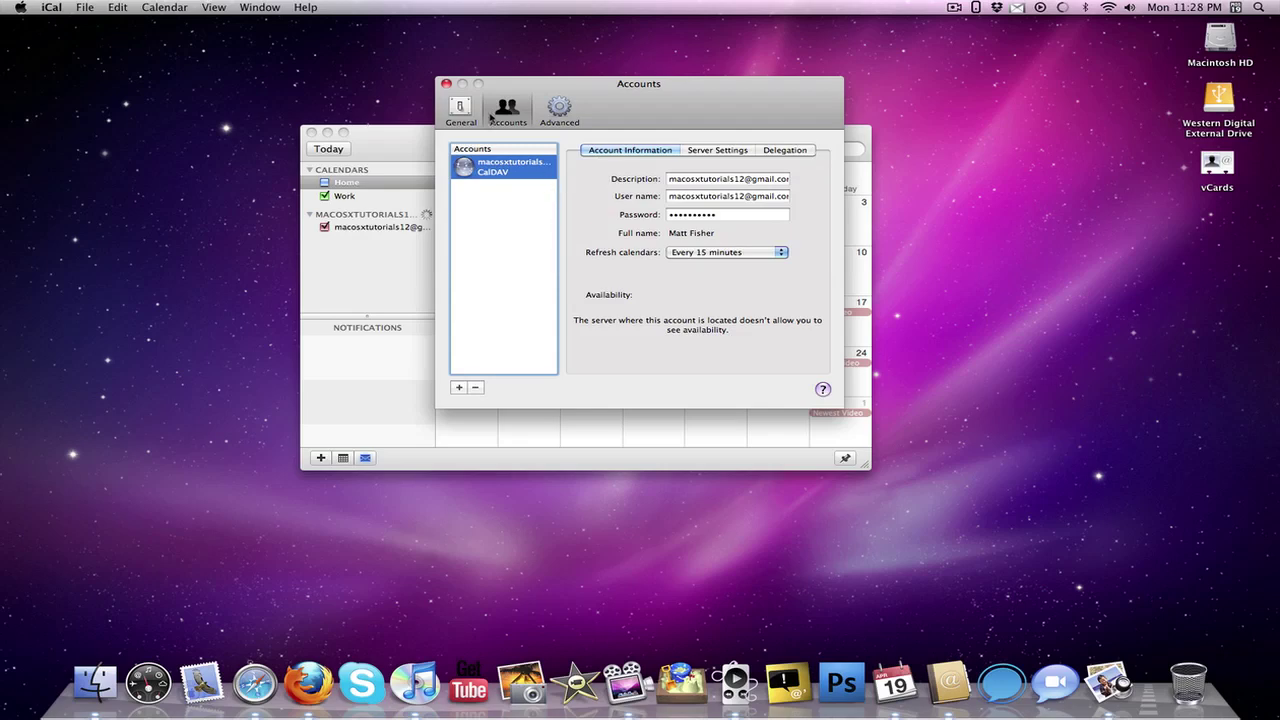
Close the Accounts preferences, select April 9 among the synced events, and minimize iCal.
left_click(446, 83)
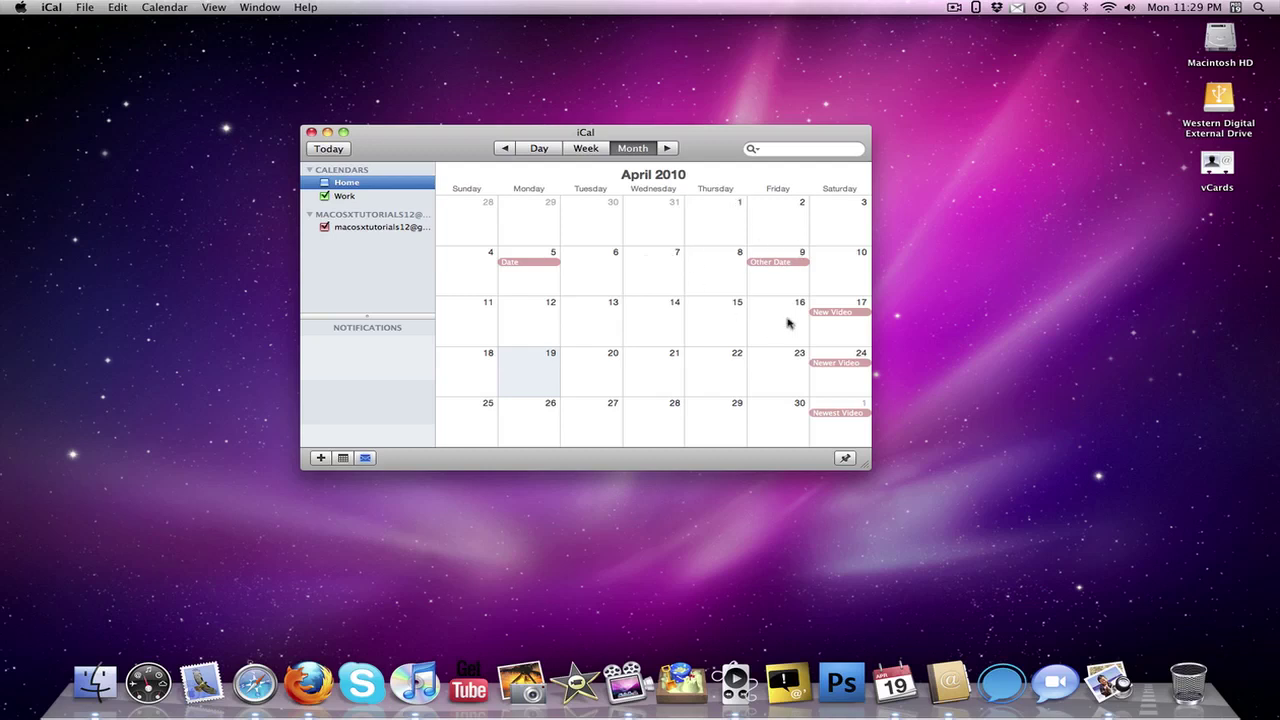
left_click(781, 283)
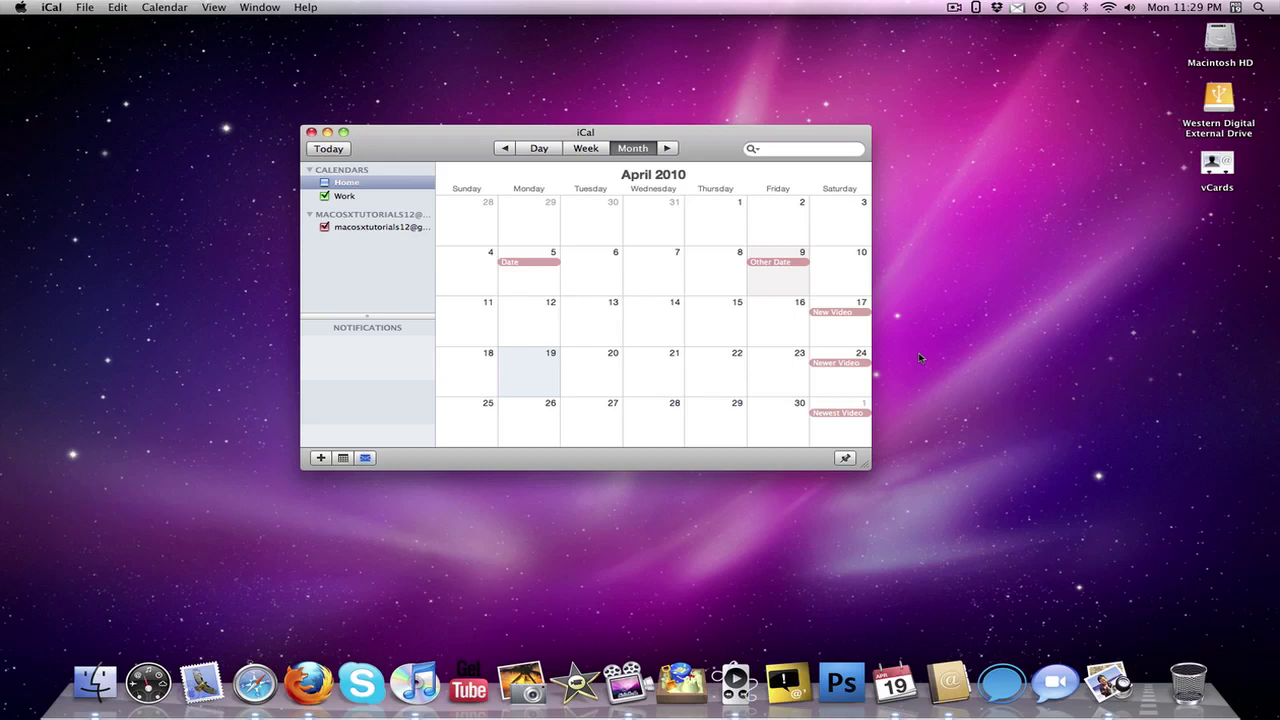
left_click(327, 132)
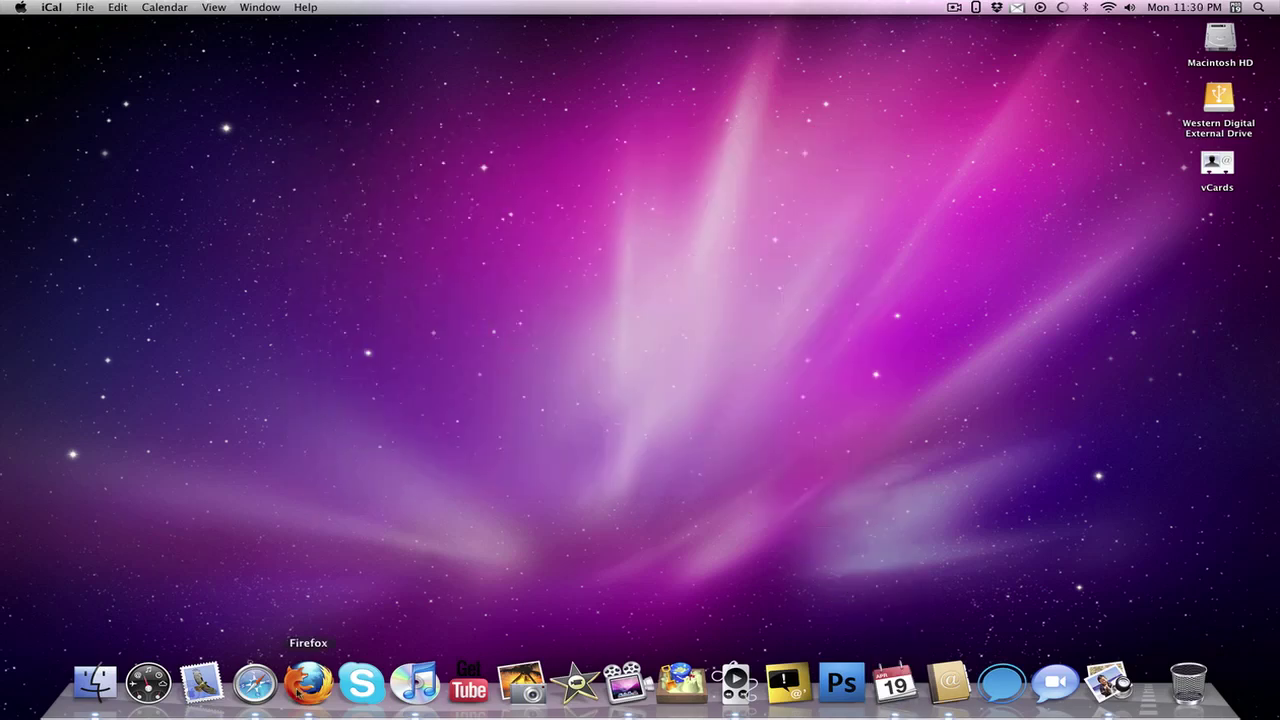
left_click(309, 684)
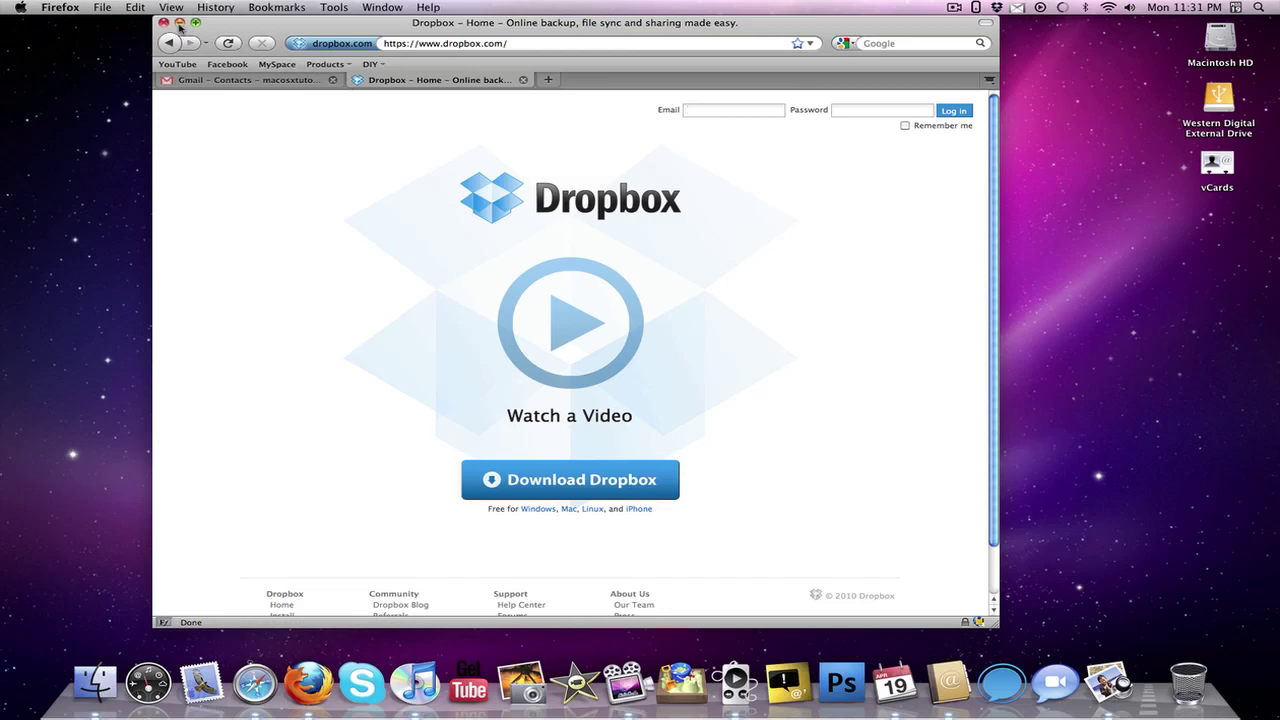
left_click(179, 23)
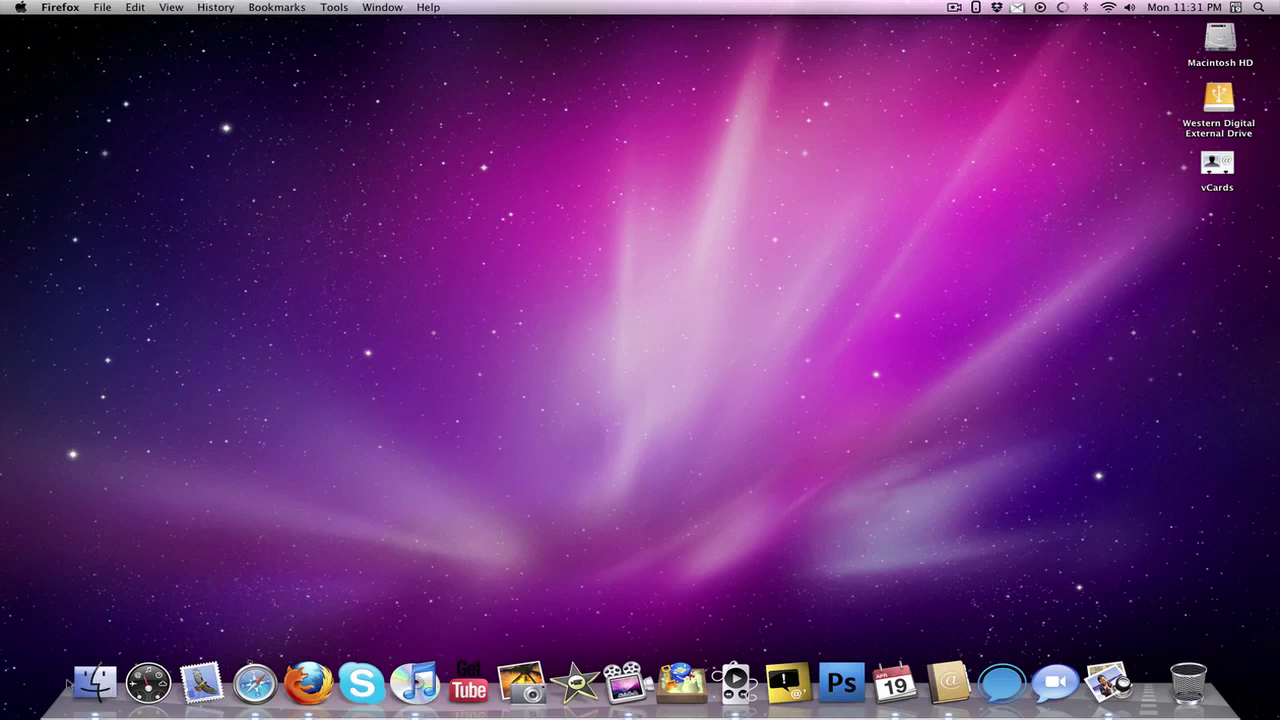
Open a Finder window and navigate into Dropbox > Public.
left_click(95, 683)
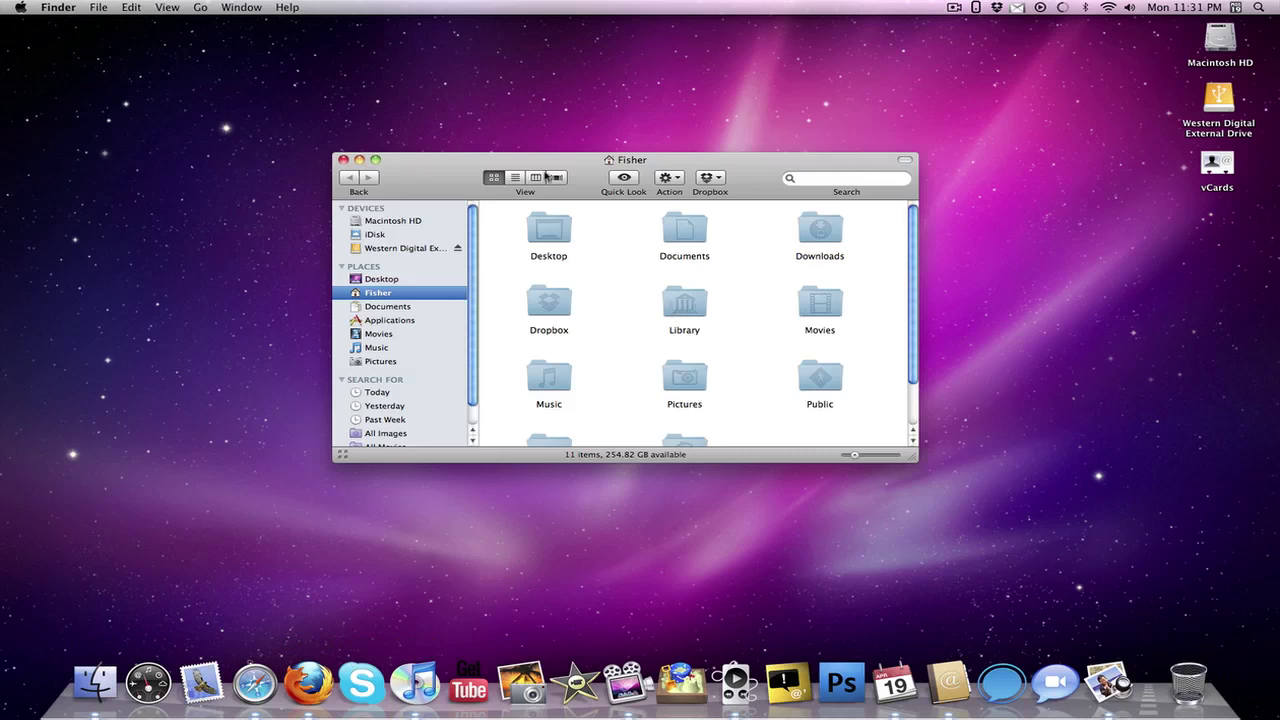
double_click(556, 312)
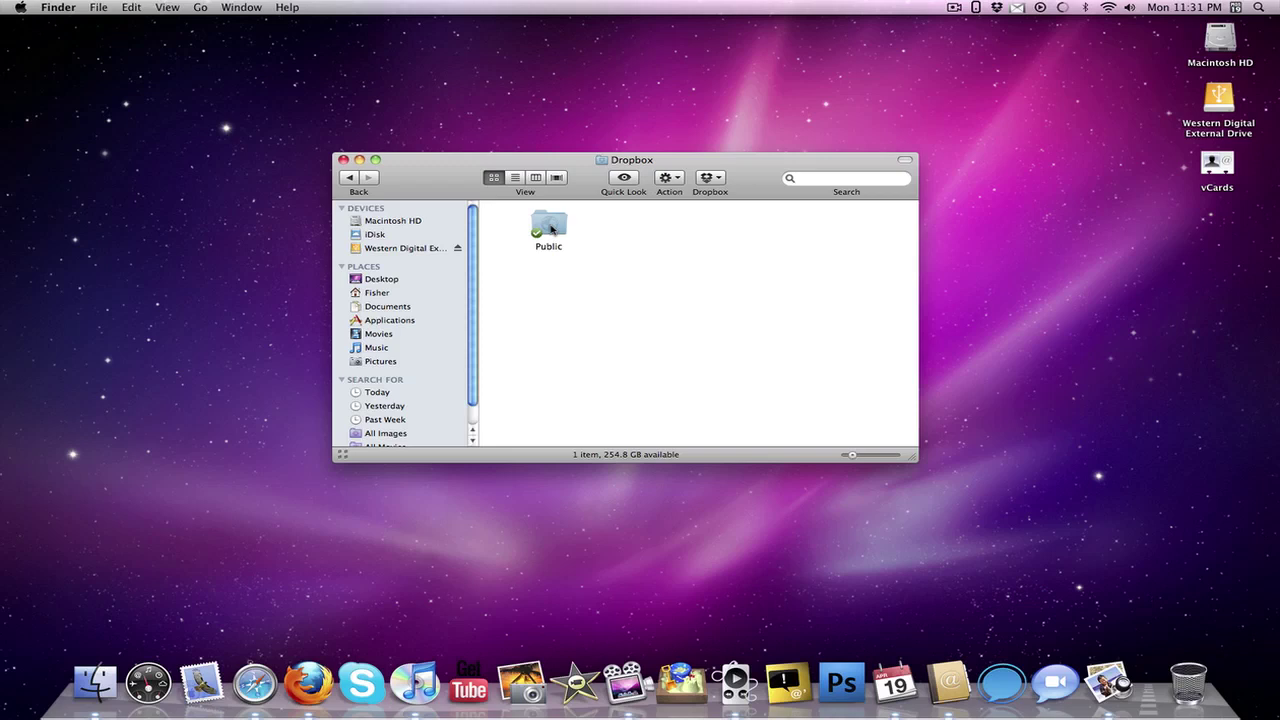
double_click(550, 229)
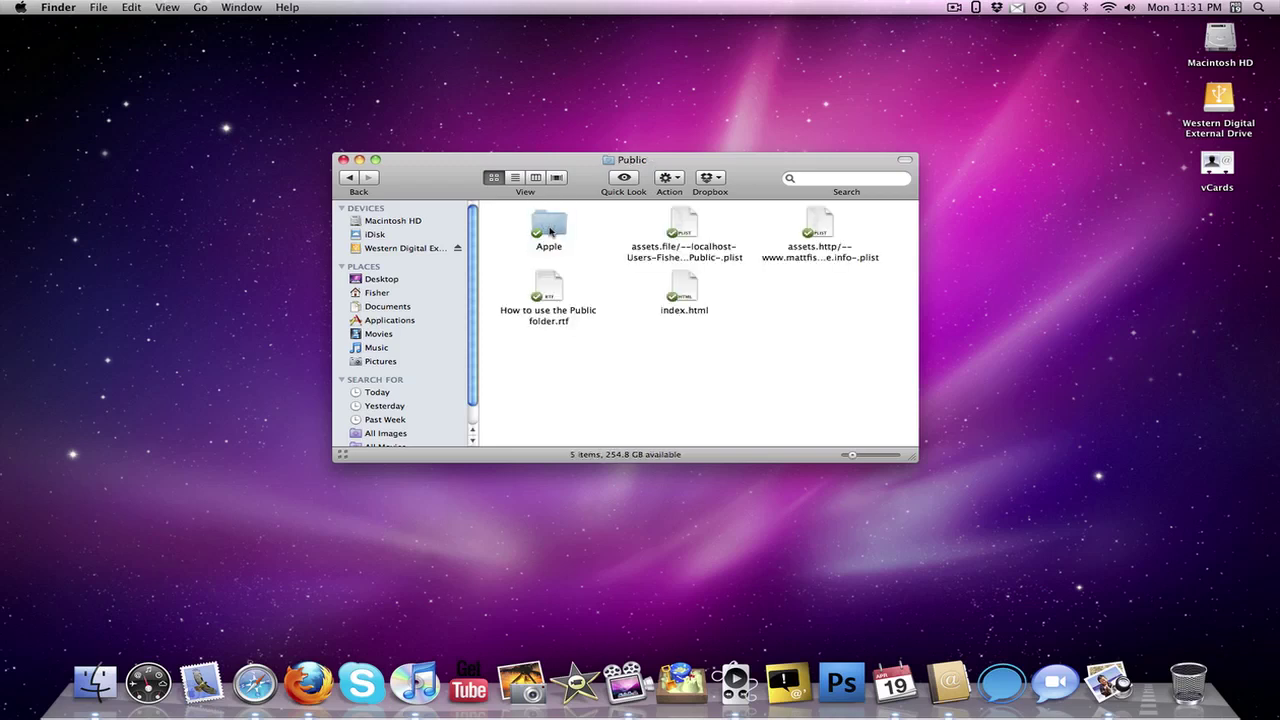
Check the Dropbox context-menu options, look inside the Apple folder, then return to Public.
right_click(550, 232)
mouse_move(594, 257)
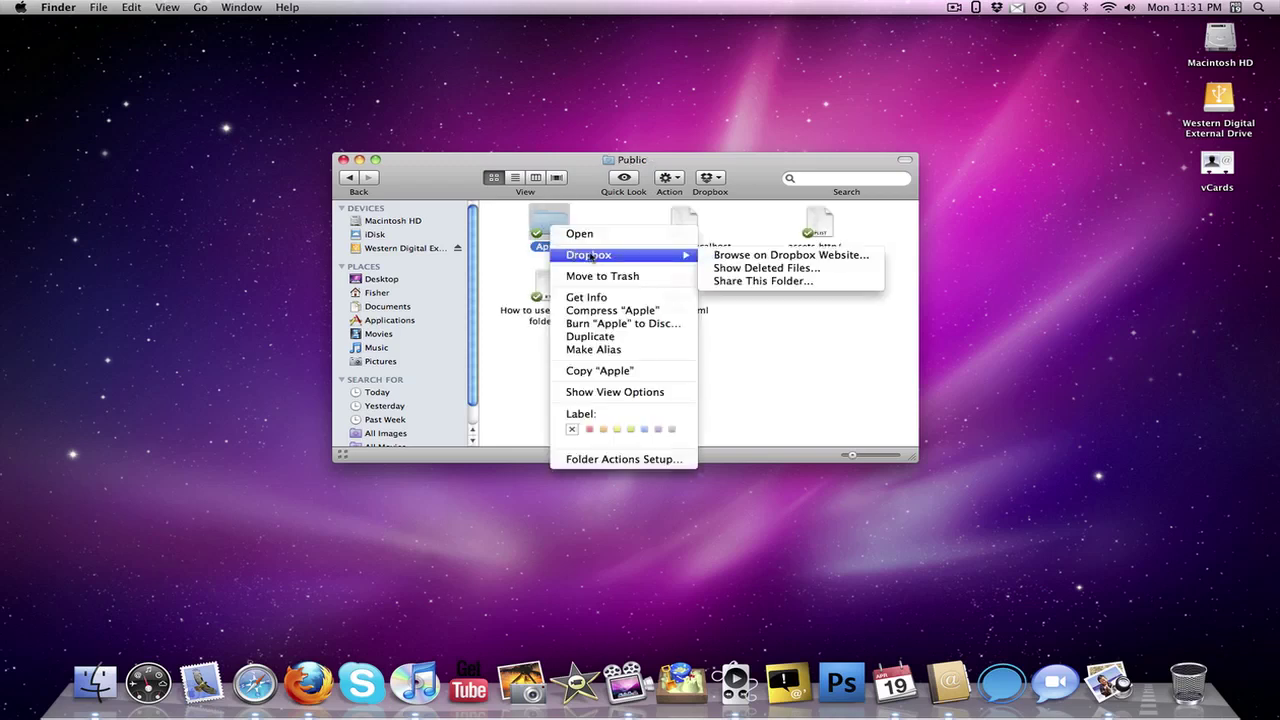
left_click(544, 220)
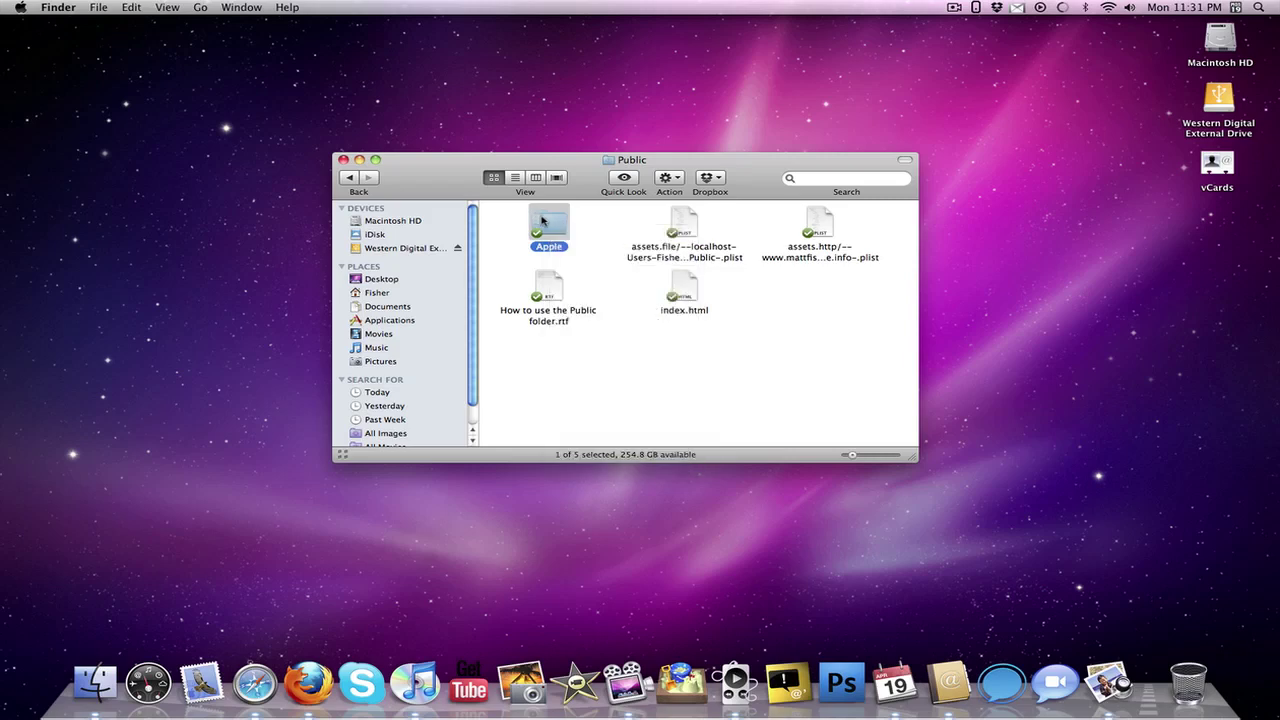
double_click(544, 220)
right_click(550, 225)
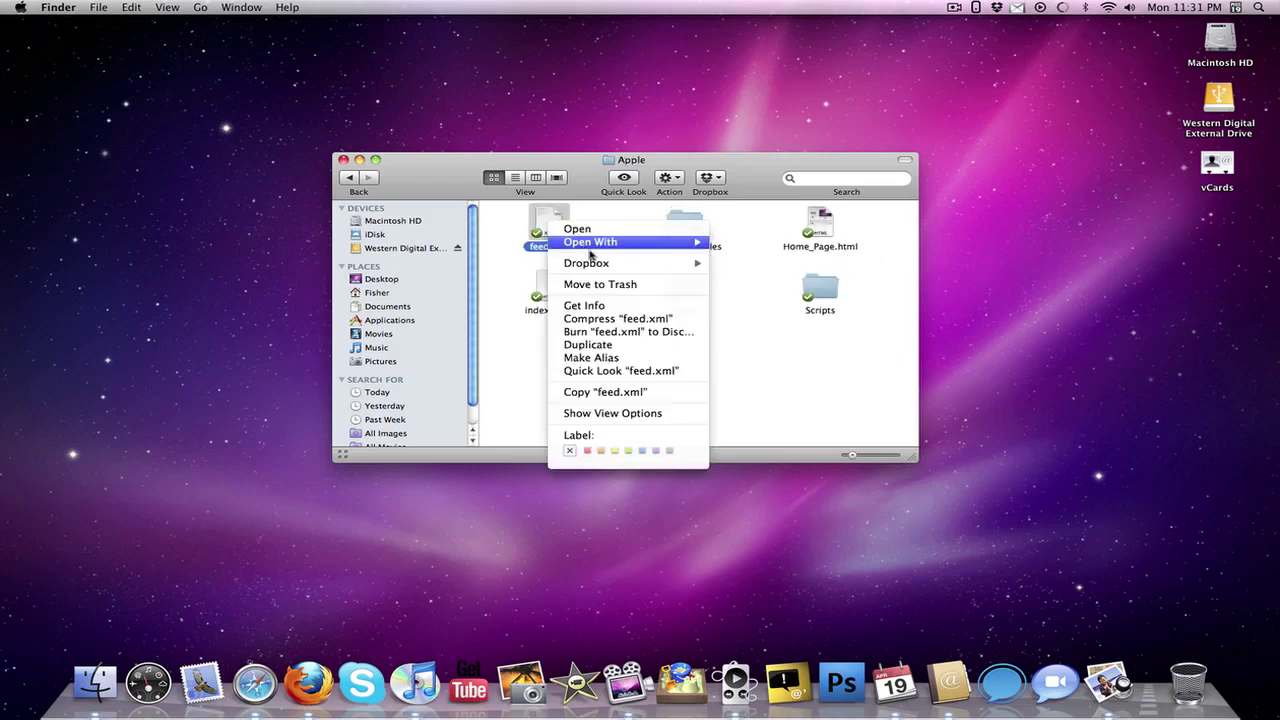
mouse_move(592, 264)
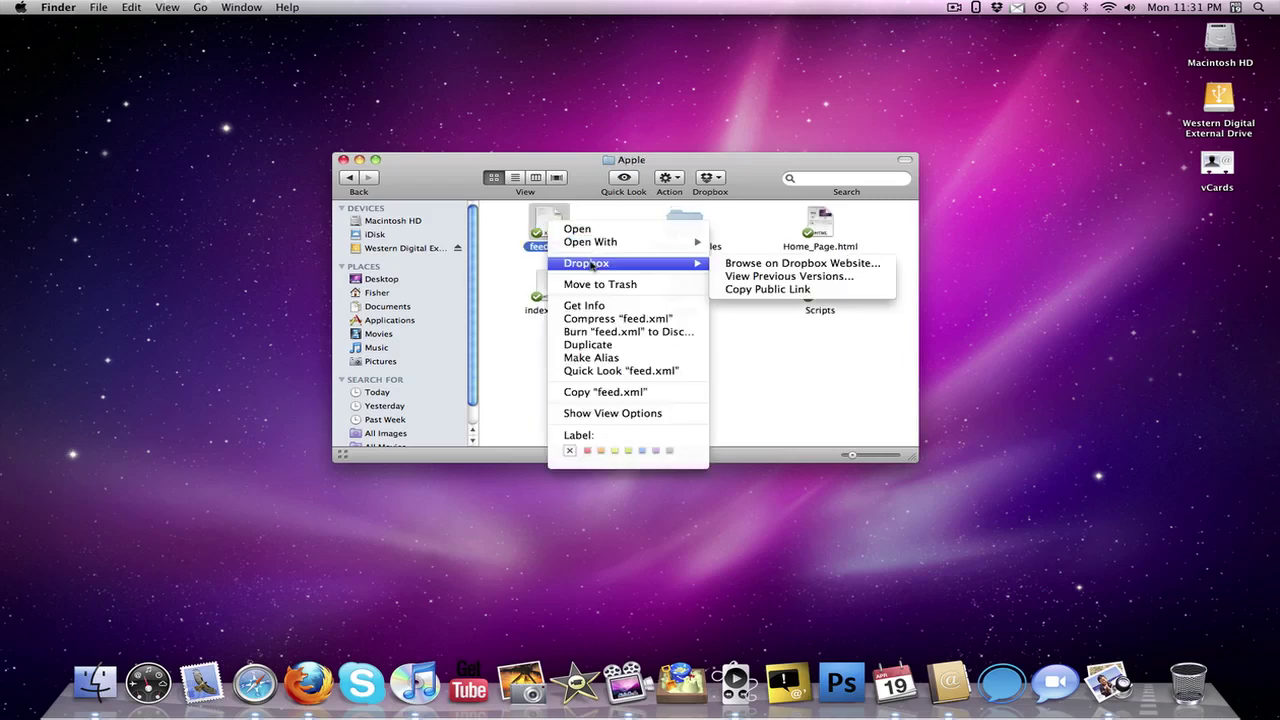
left_click(810, 389)
left_click(766, 380)
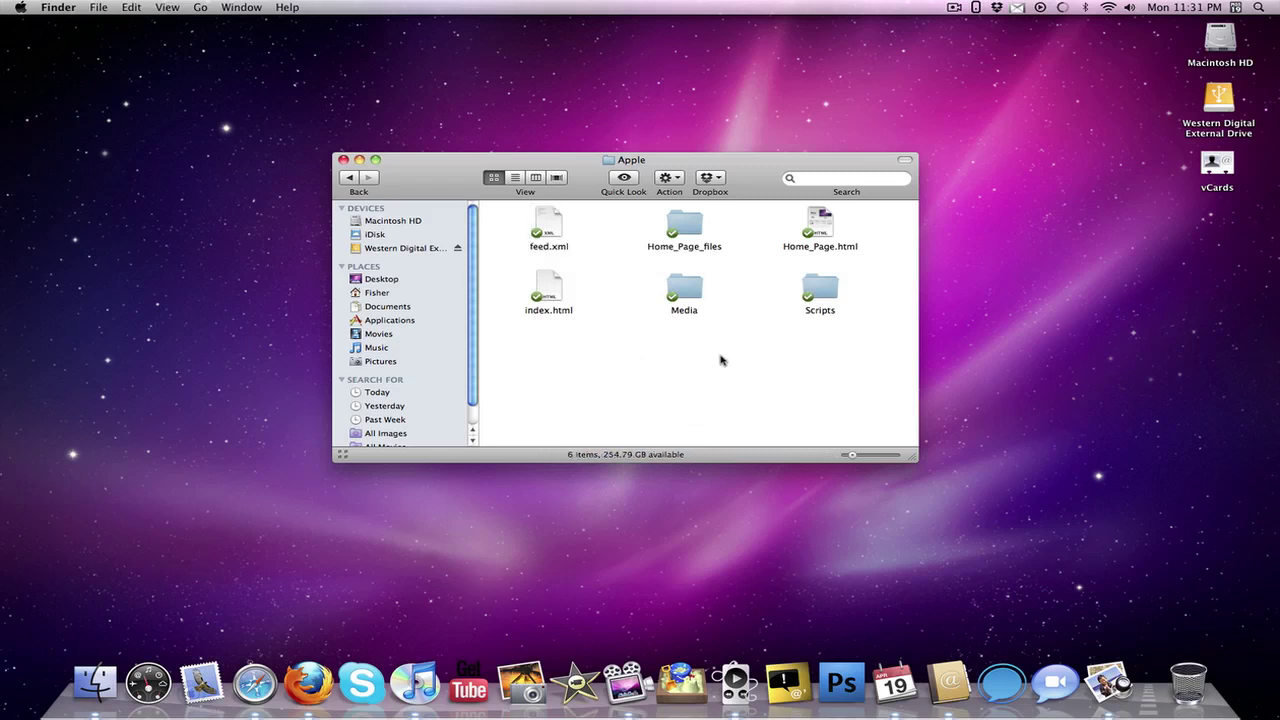
left_click(350, 179)
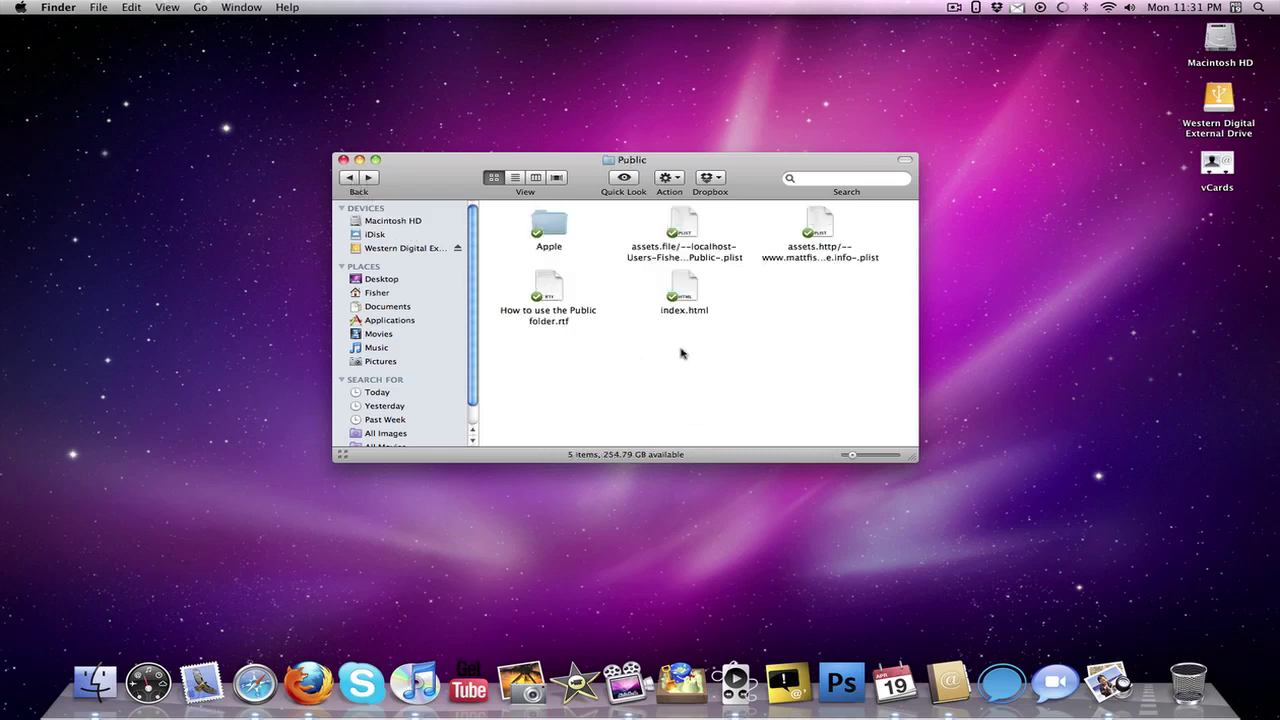